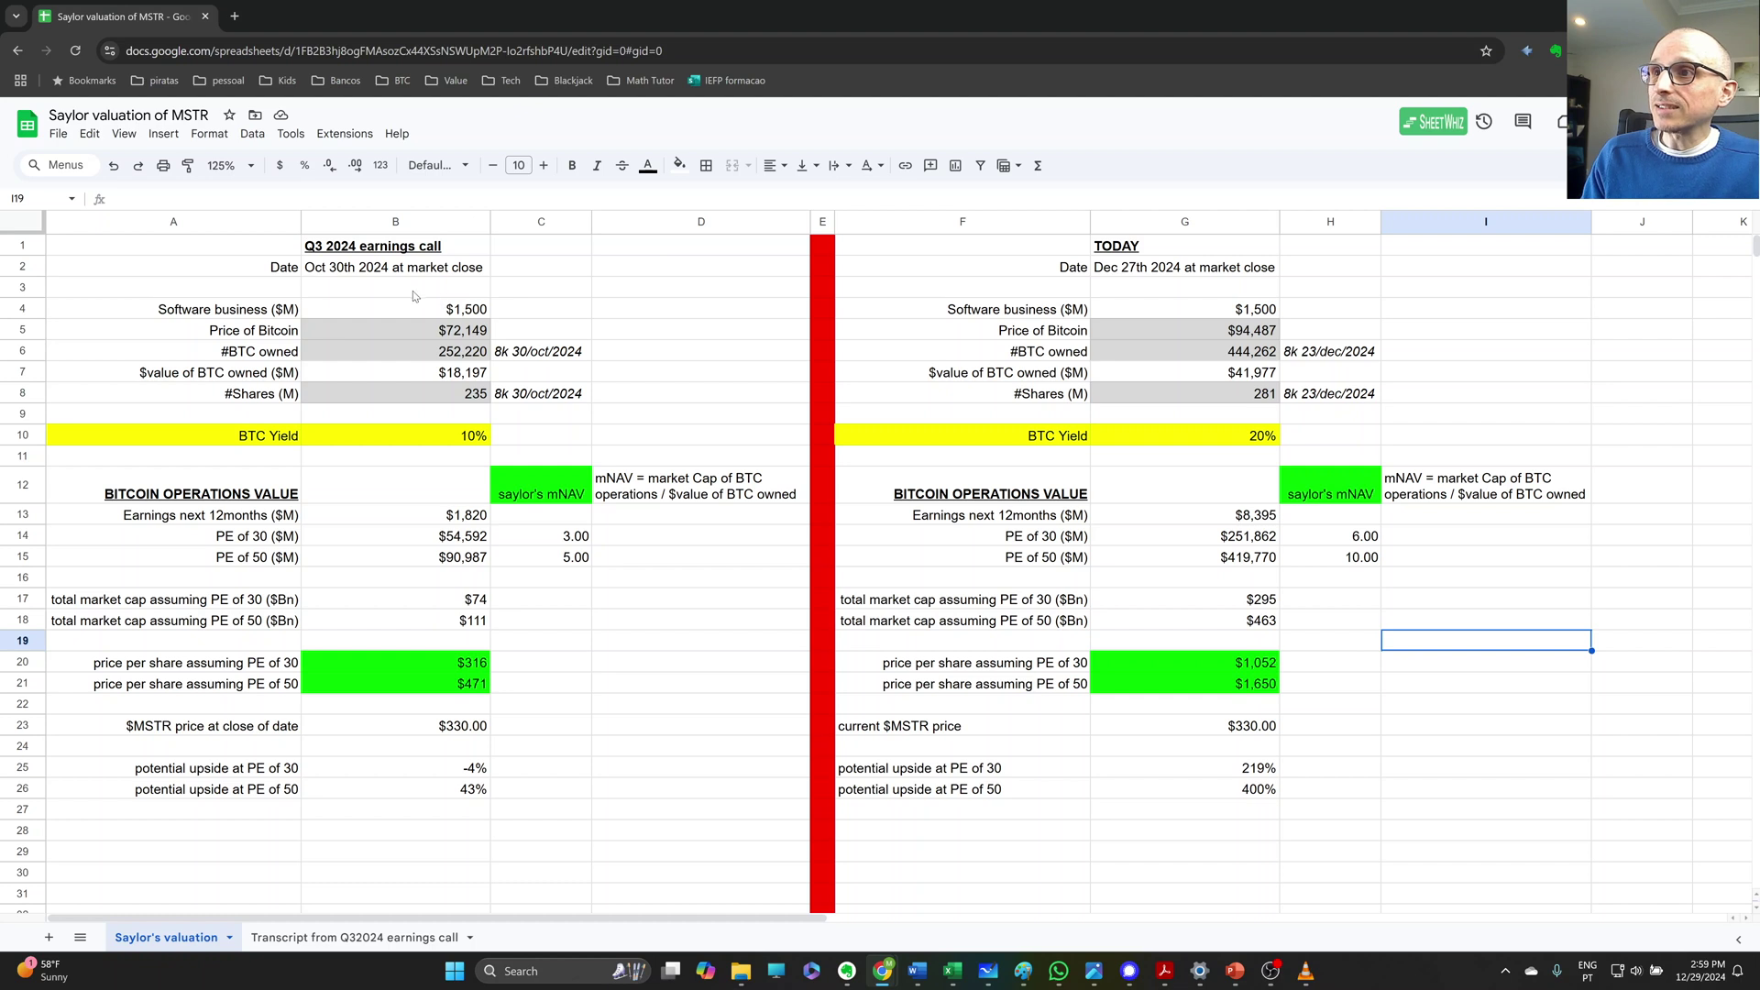
Review the Q3 2024 earnings call inputs in column B, from the heading through the BTC Yield
{"action": "left_click", "coordinate": [463, 251]}
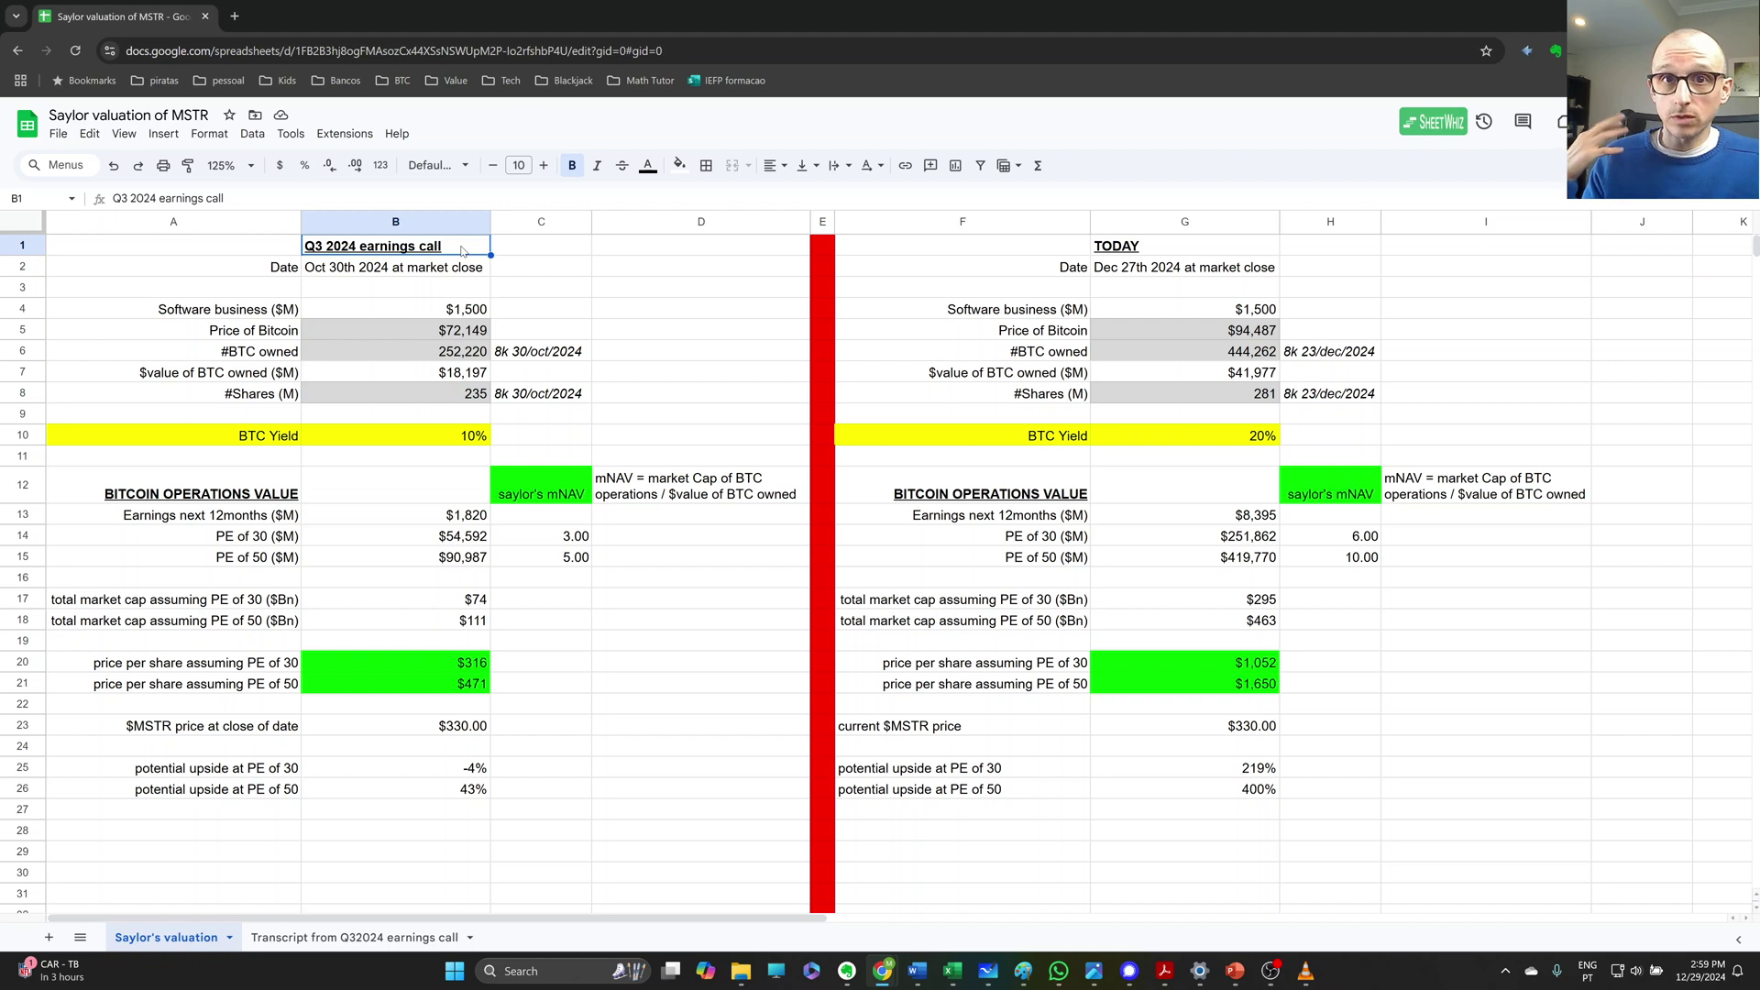
{"action": "key", "text": "Down"}
{"action": "key", "text": "Down"}
{"action": "key", "text": "Down"}
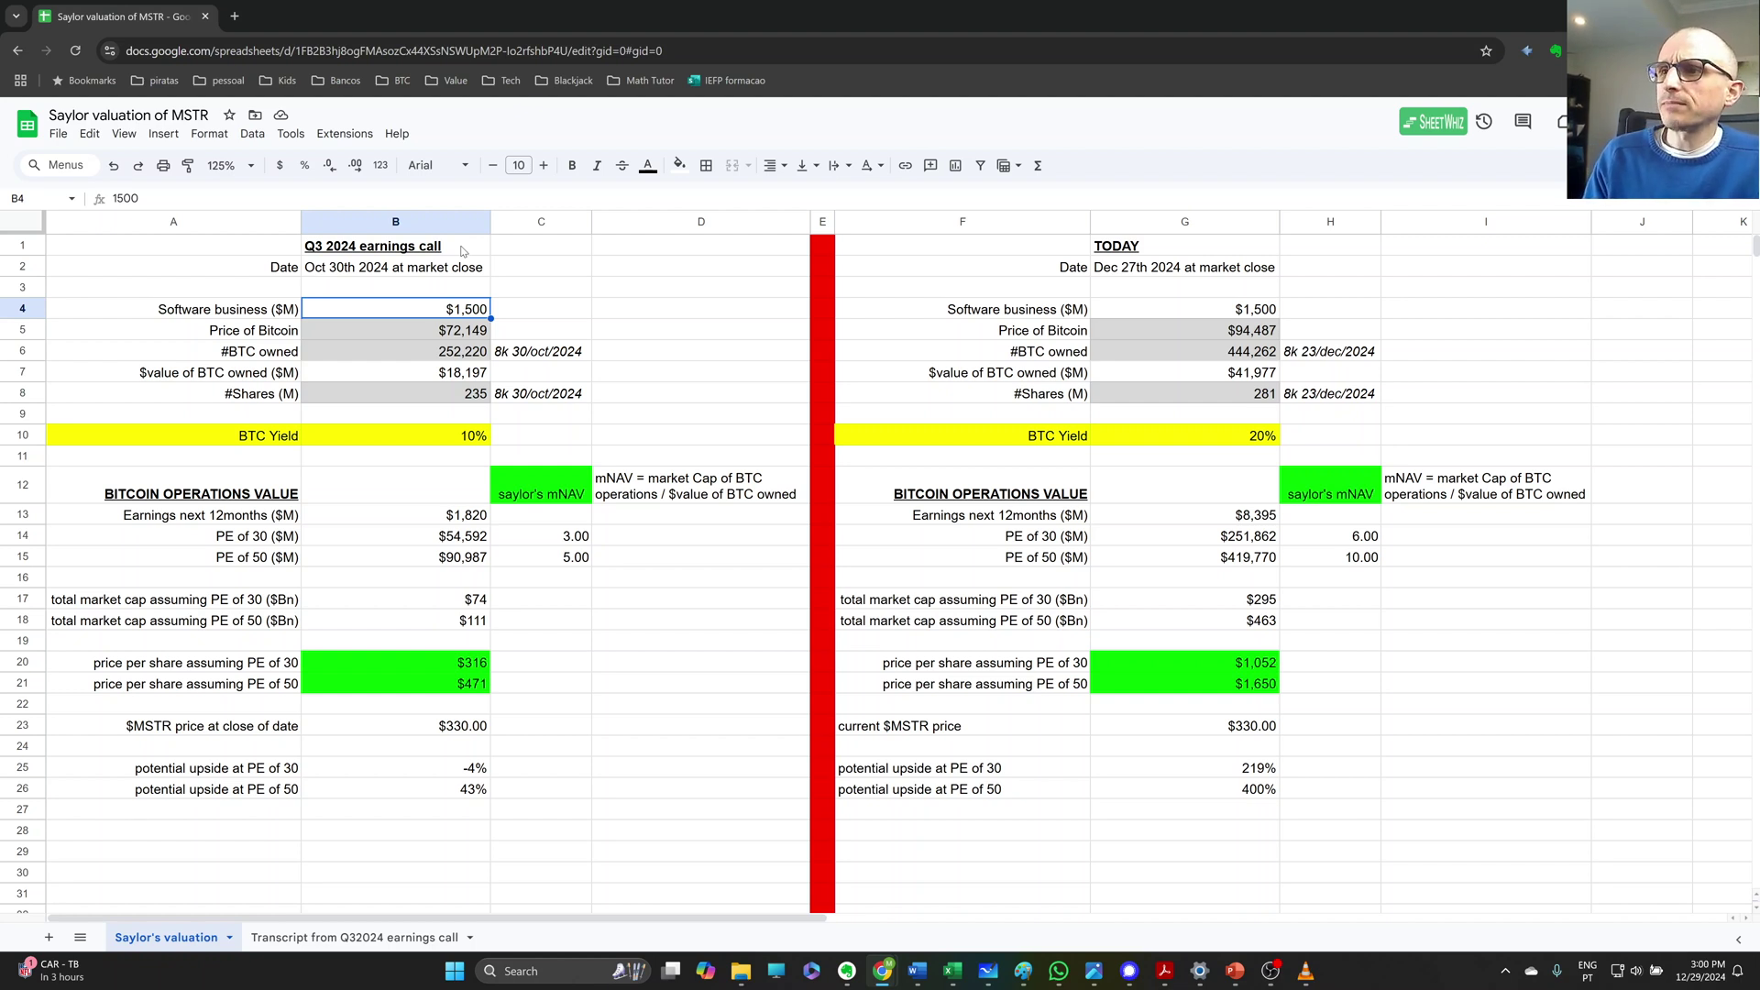
{"action": "key", "text": "Down"}
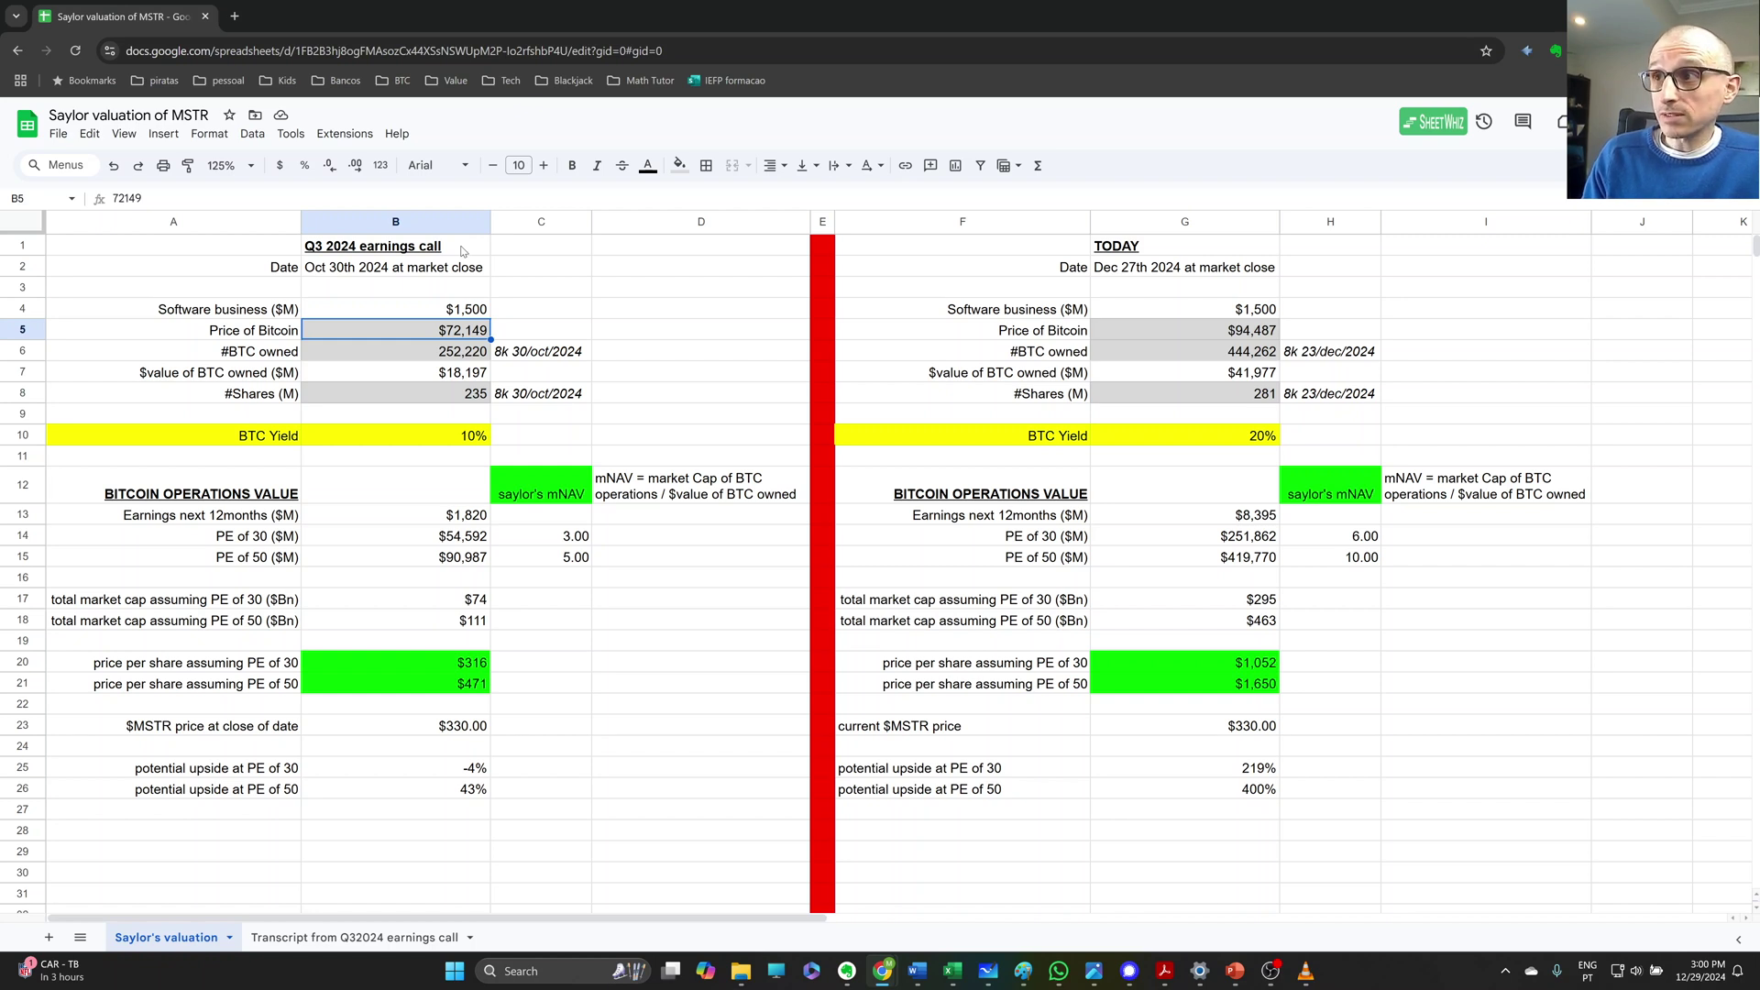
{"action": "key", "text": "Down"}
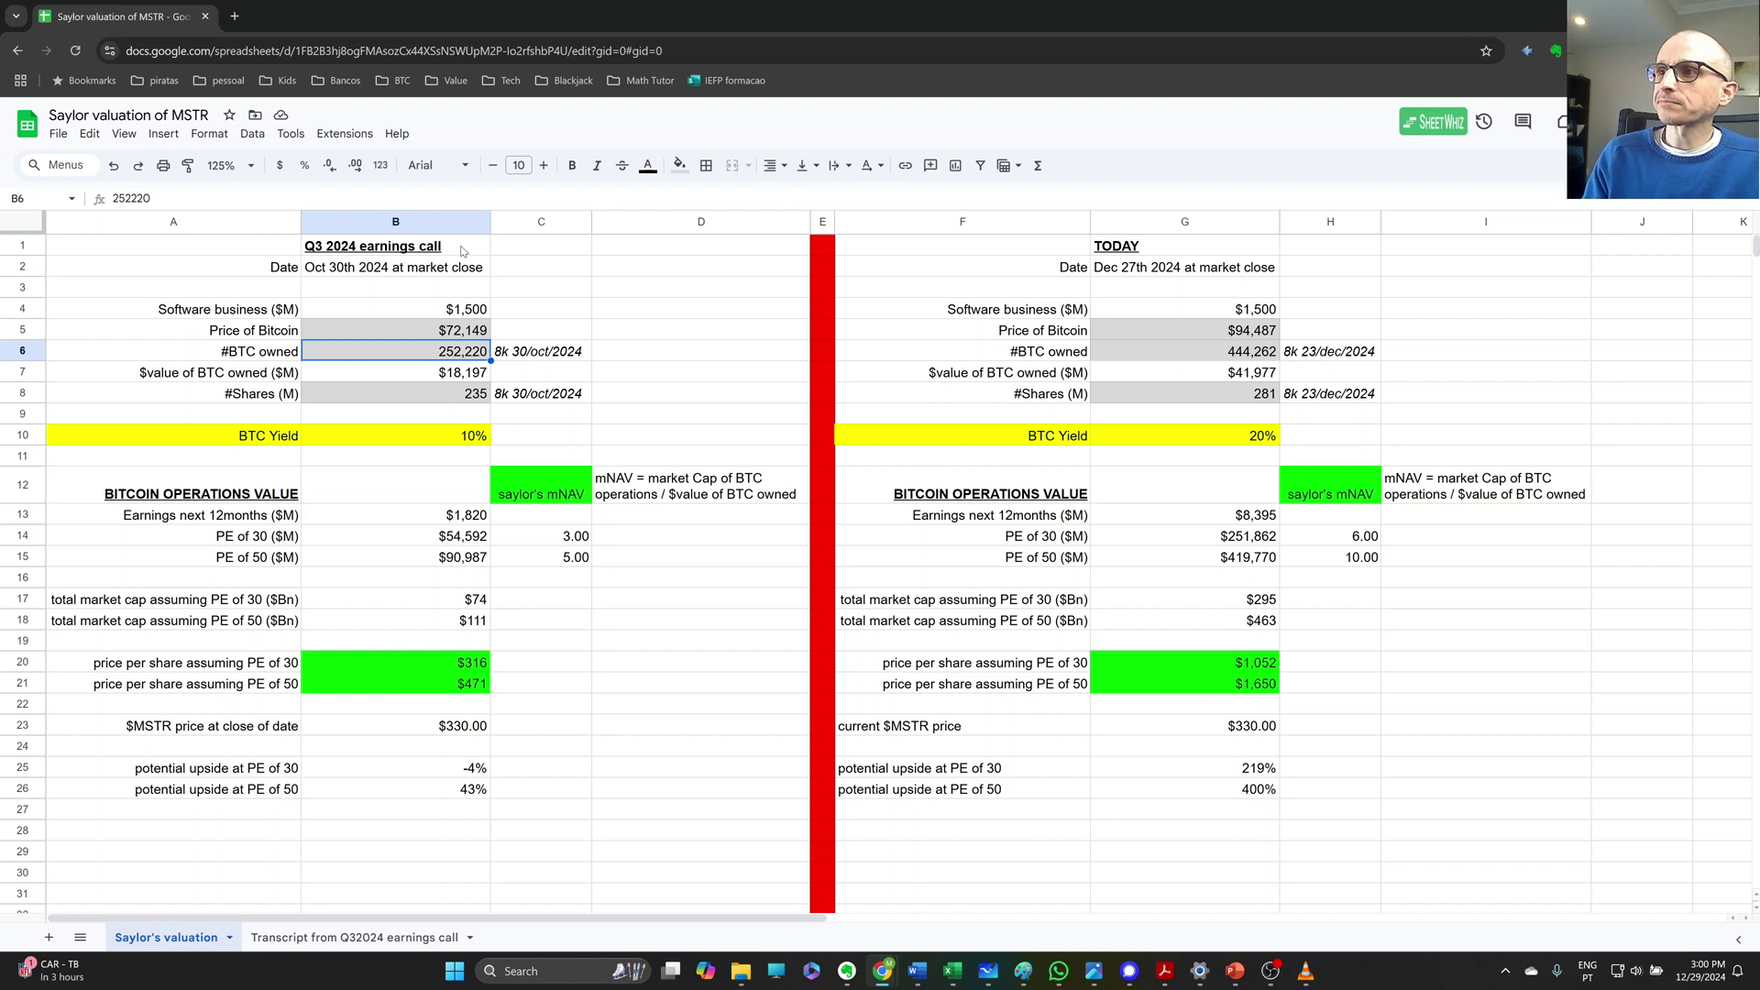
{"action": "key", "text": "Down"}
{"action": "key", "text": "Down"}
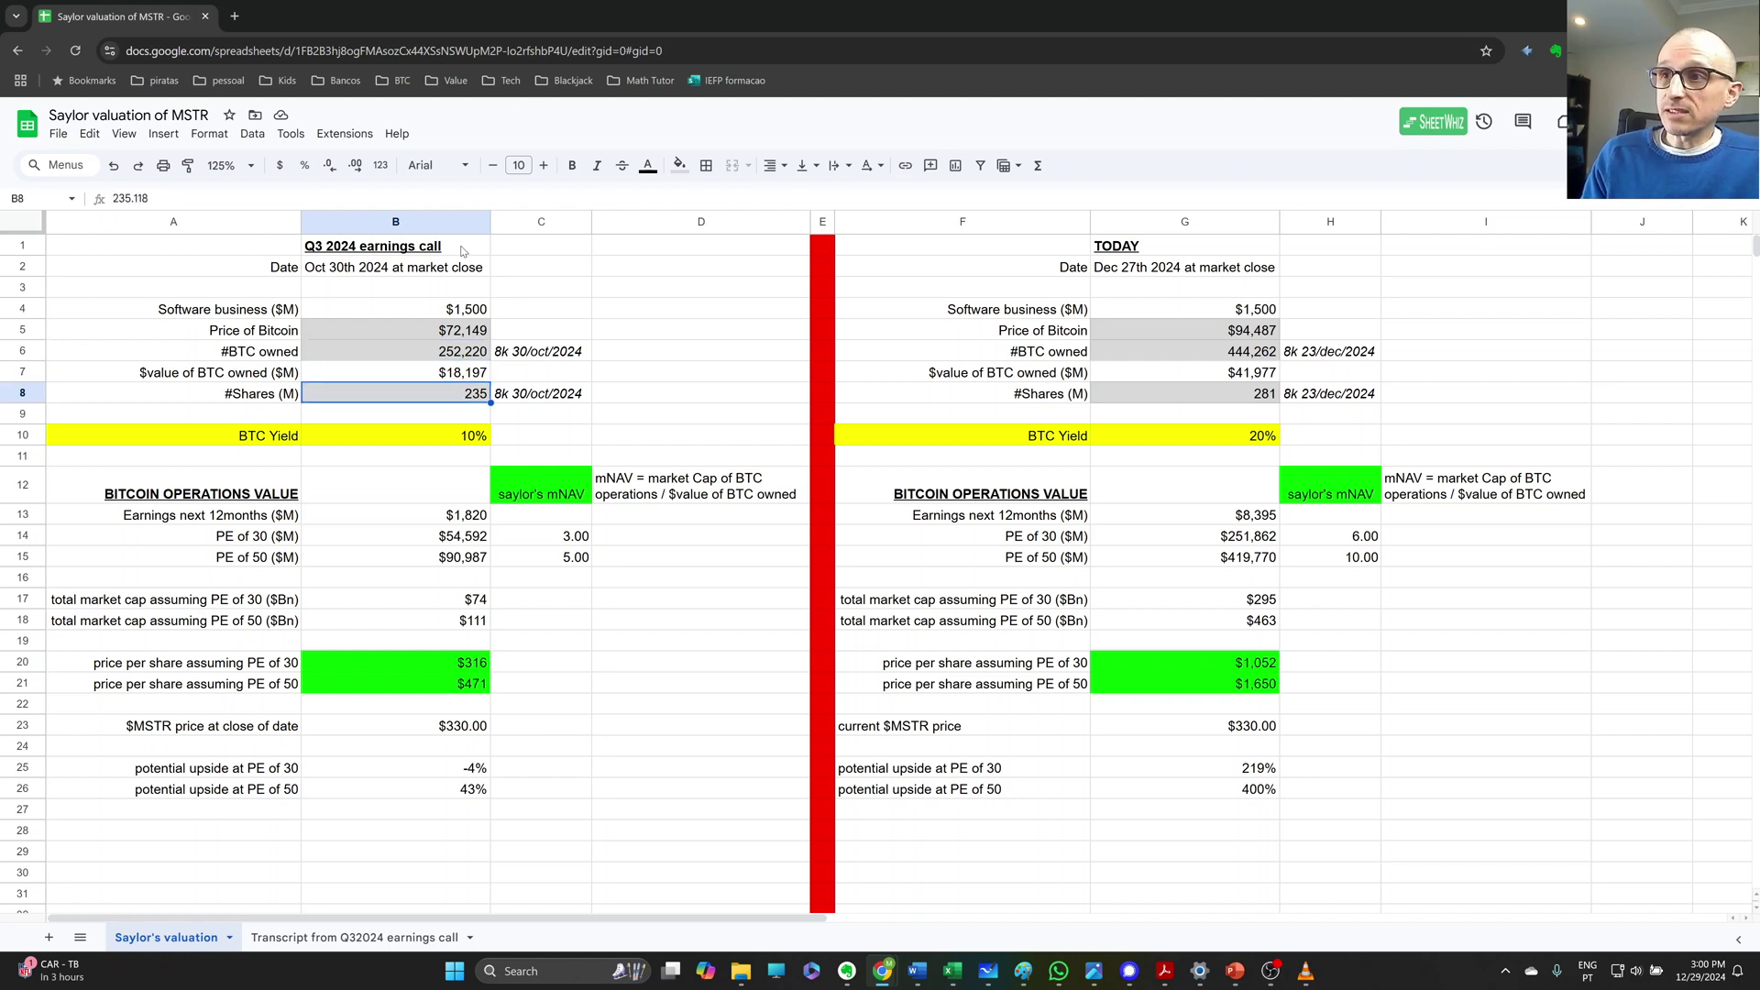
{"action": "key", "text": "Down"}
{"action": "key", "text": "Down"}
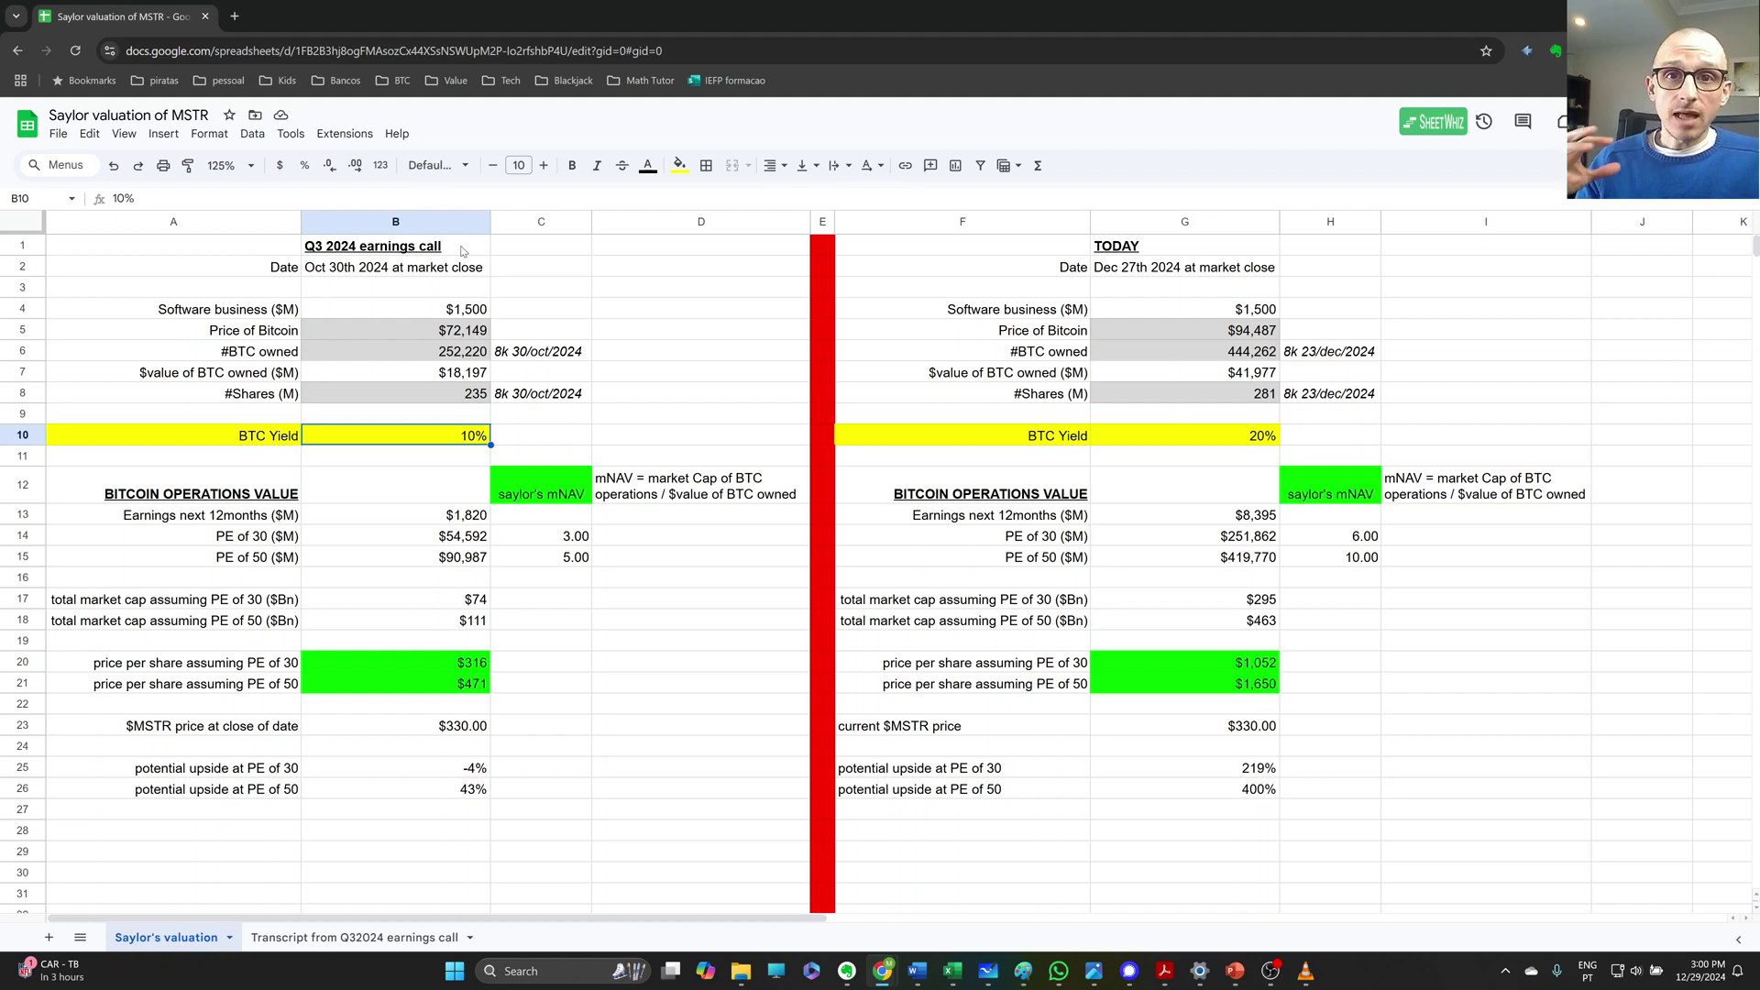
Examine the Q3 2024 Bitcoin operations value at a PE of 30 and the mNAV formula beside it
{"action": "key", "text": "Down"}
{"action": "key", "text": "Down"}
{"action": "key", "text": "Down"}
{"action": "key", "text": "Down"}
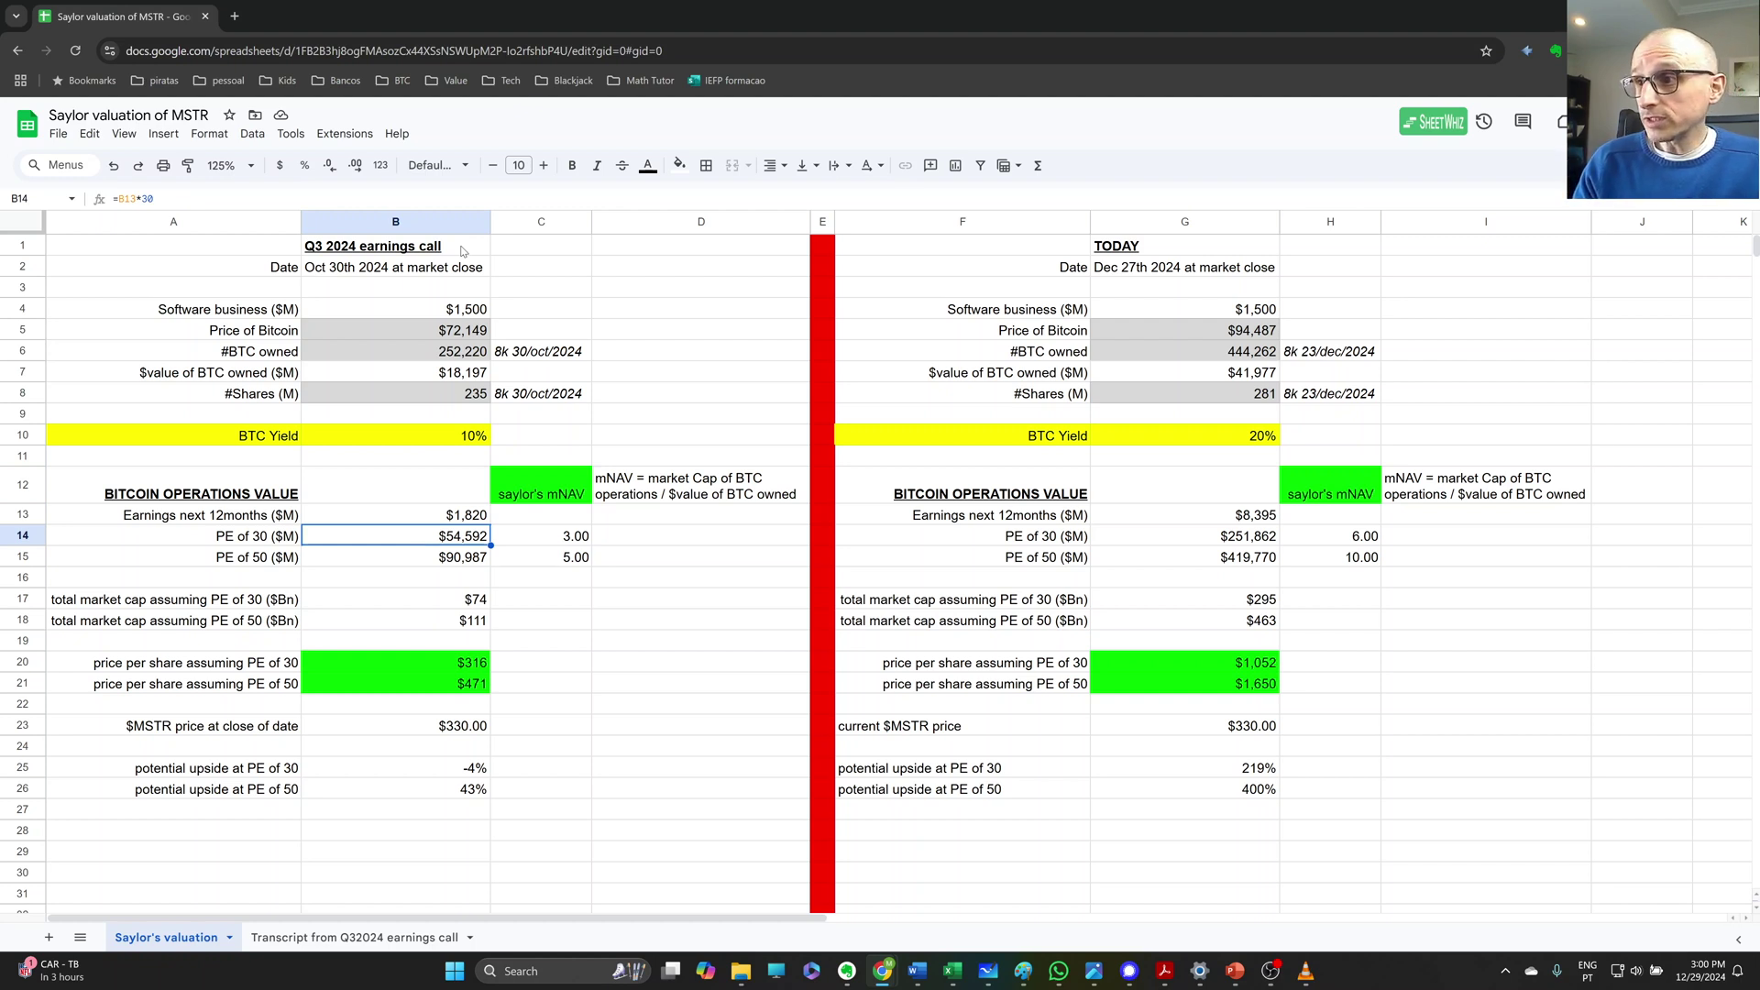
{"action": "key", "text": "Down"}
{"action": "key", "text": "Up"}
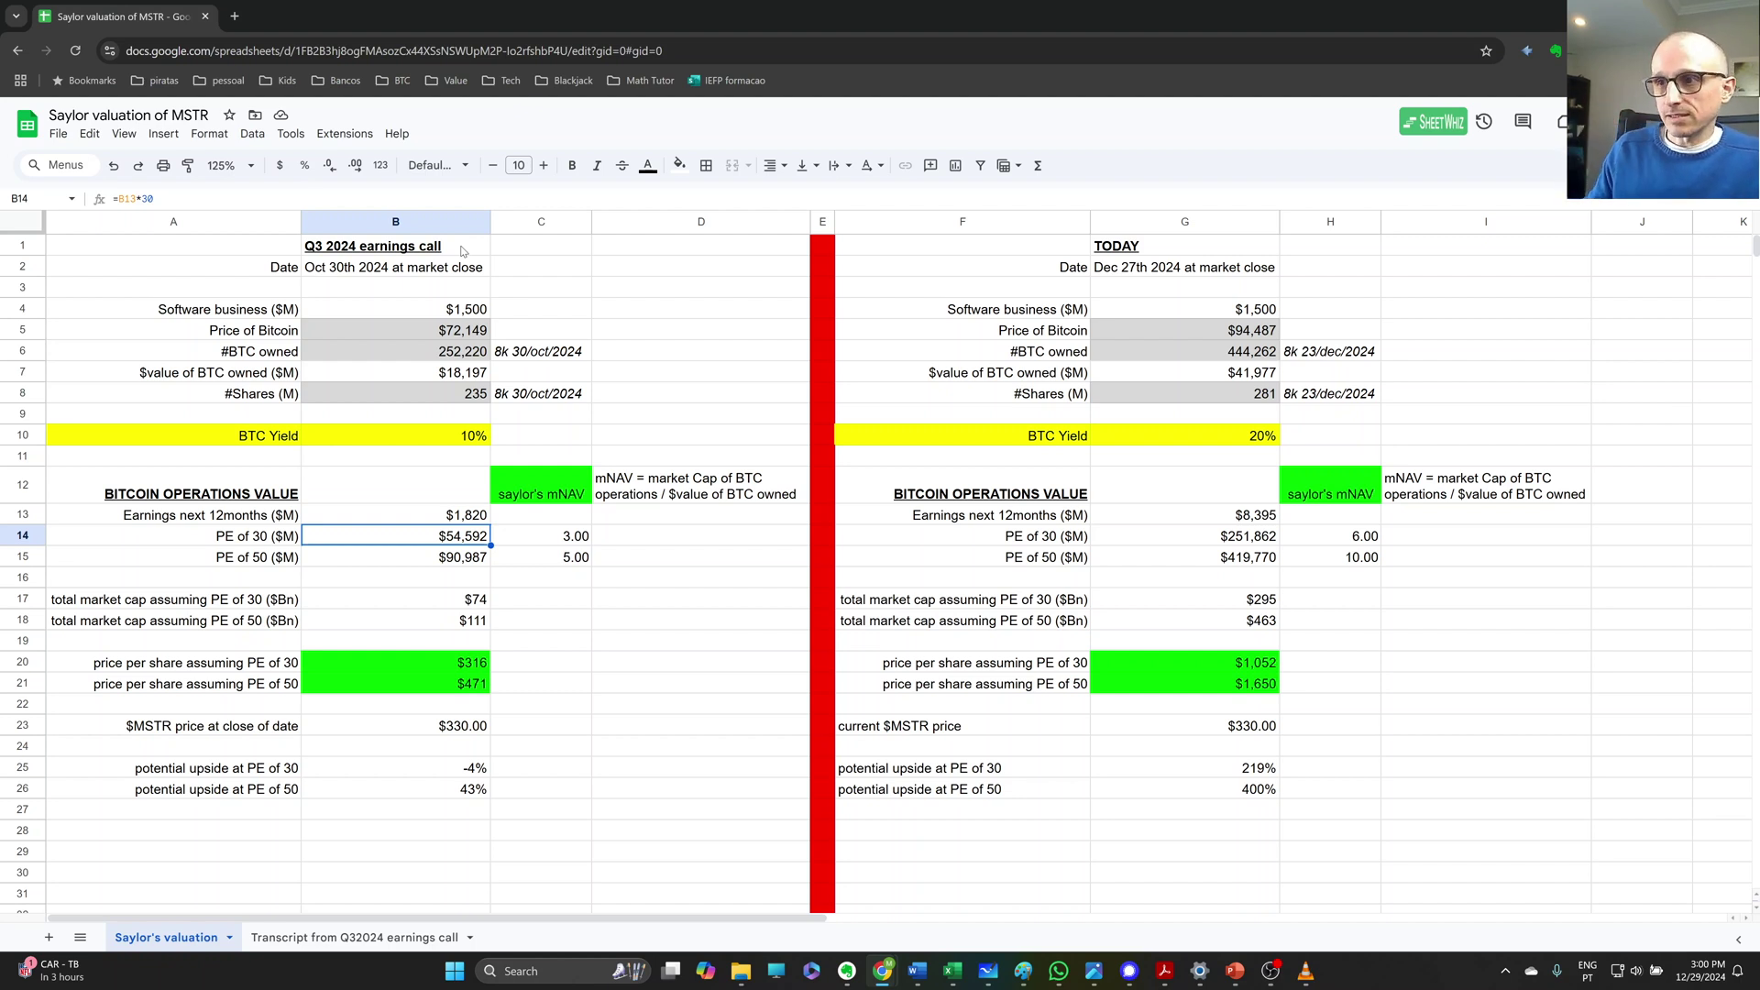
{"action": "key", "text": "Right"}
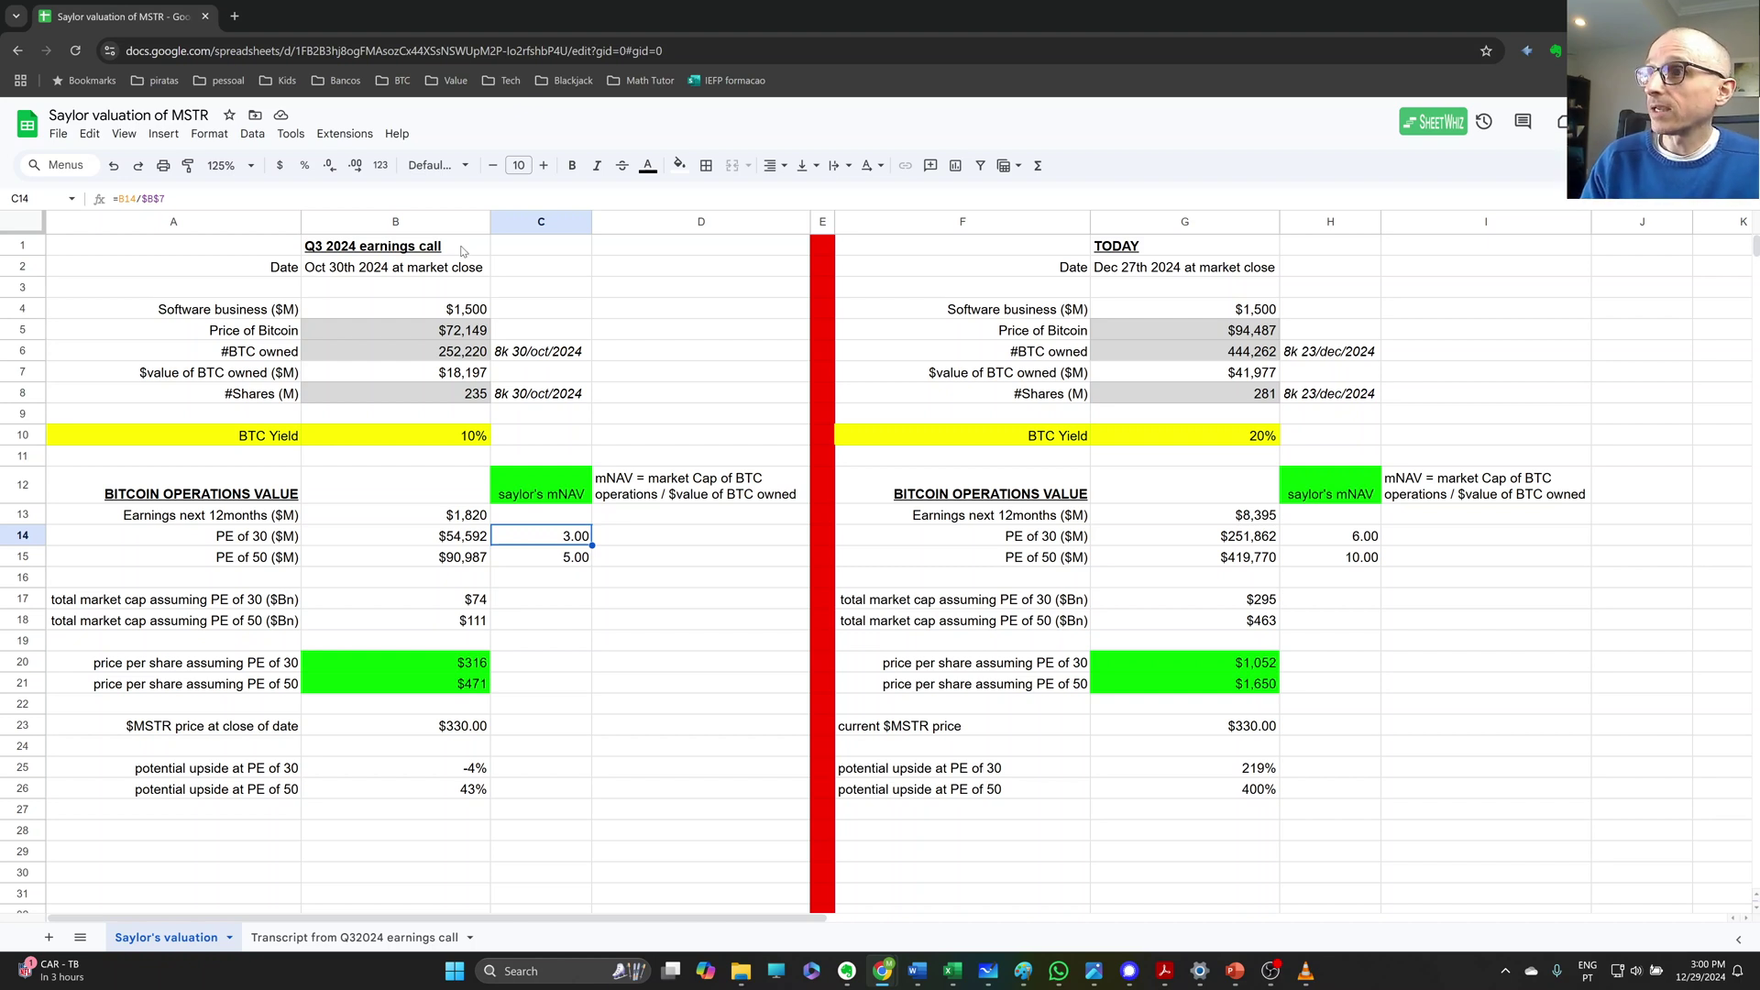
{"action": "key", "text": "Return"}
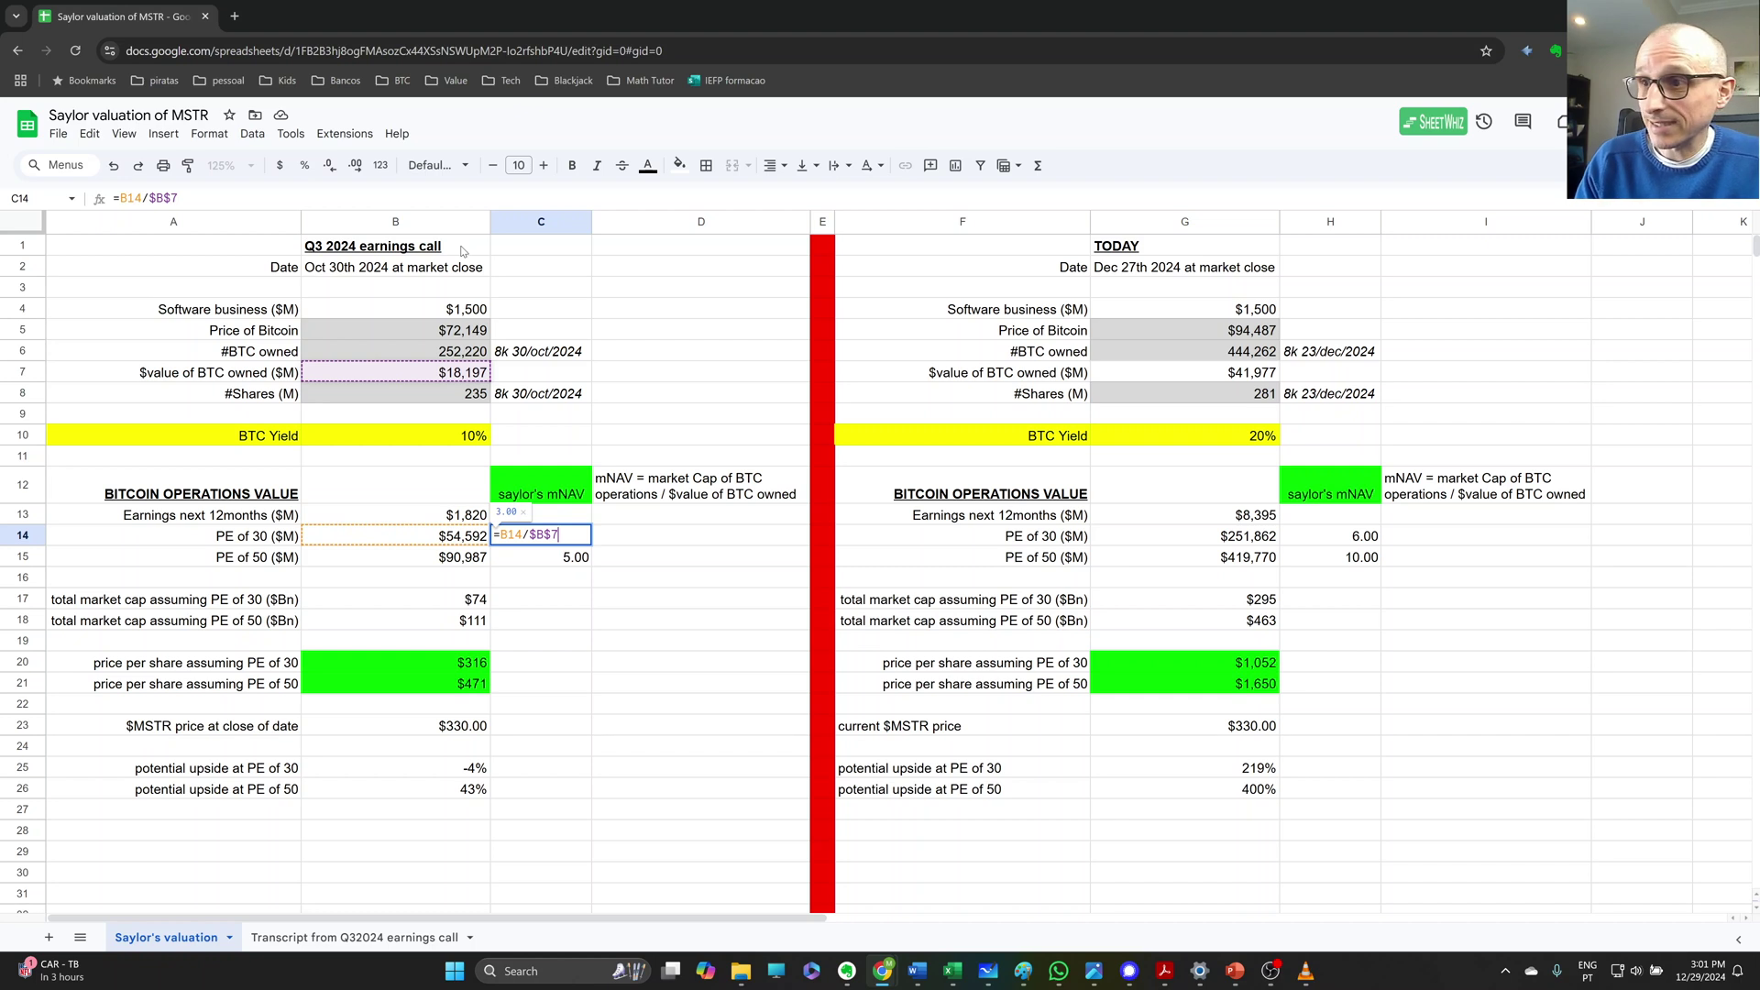
{"action": "key", "text": "Escape"}
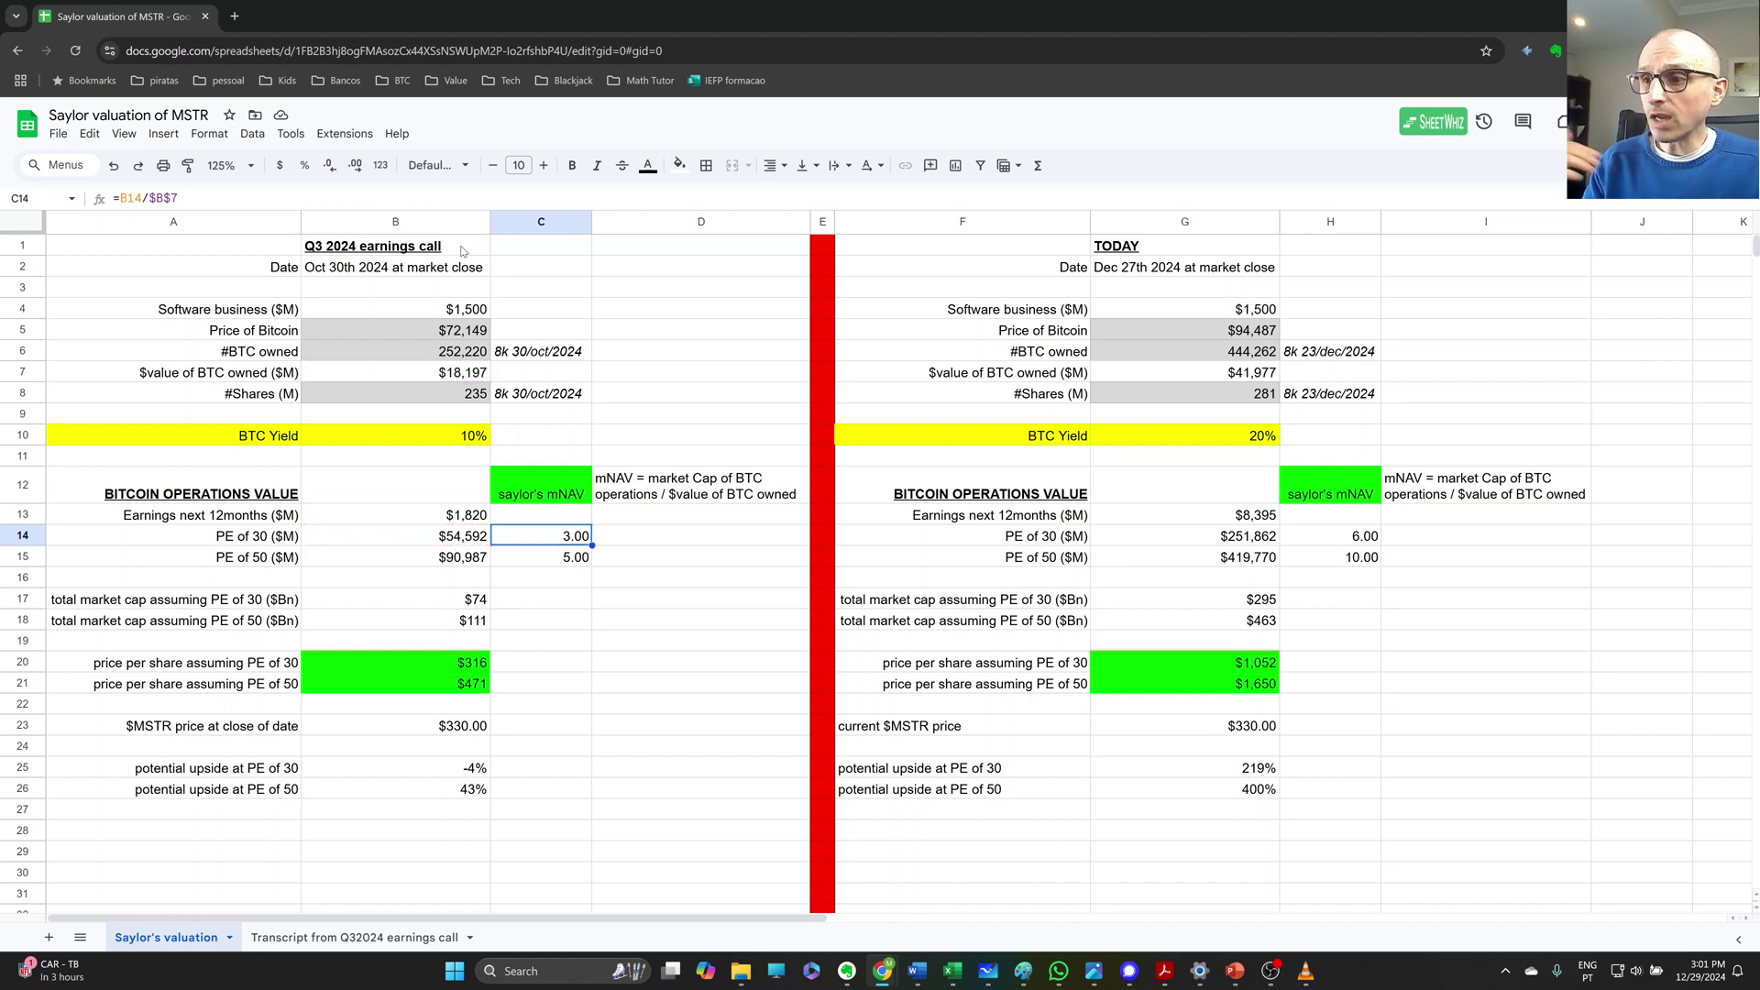
Check the Q3 2024 price per share assuming a PE of 30
{"action": "key", "text": "Down"}
{"action": "key", "text": "Down"}
{"action": "key", "text": "Down"}
{"action": "key", "text": "Down"}
{"action": "key", "text": "Down"}
{"action": "key", "text": "Down"}
{"action": "key", "text": "Left"}
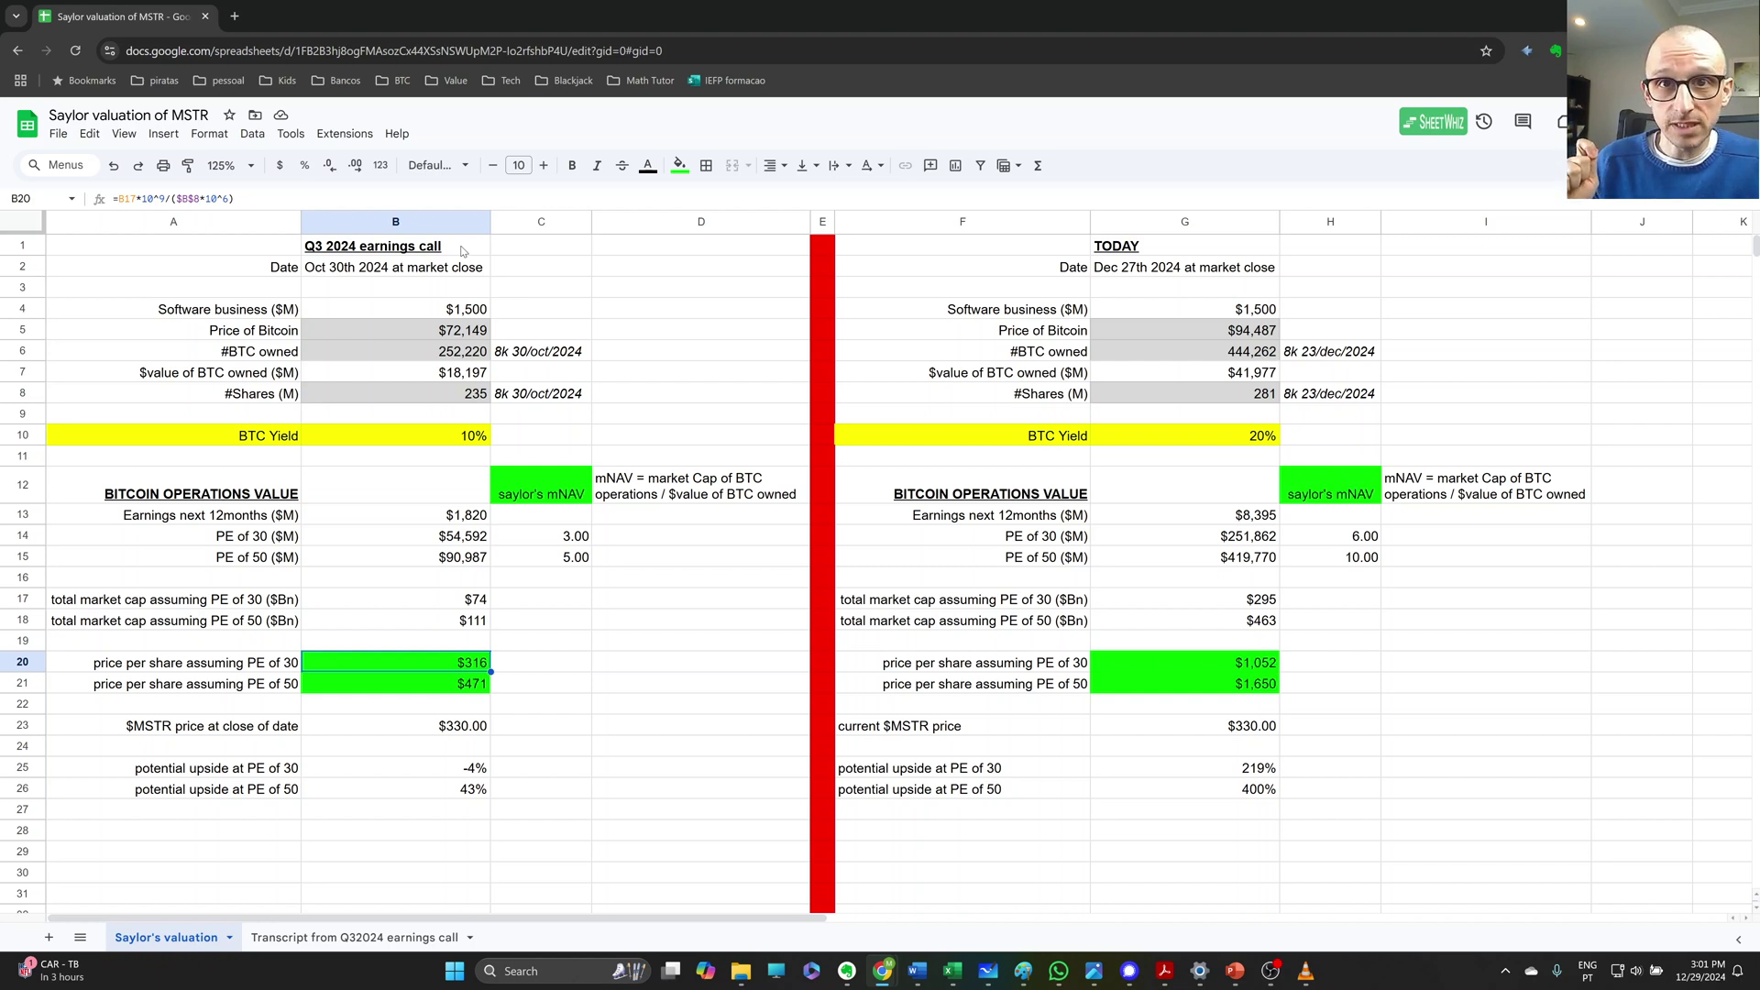
{"action": "key", "text": "Right"}
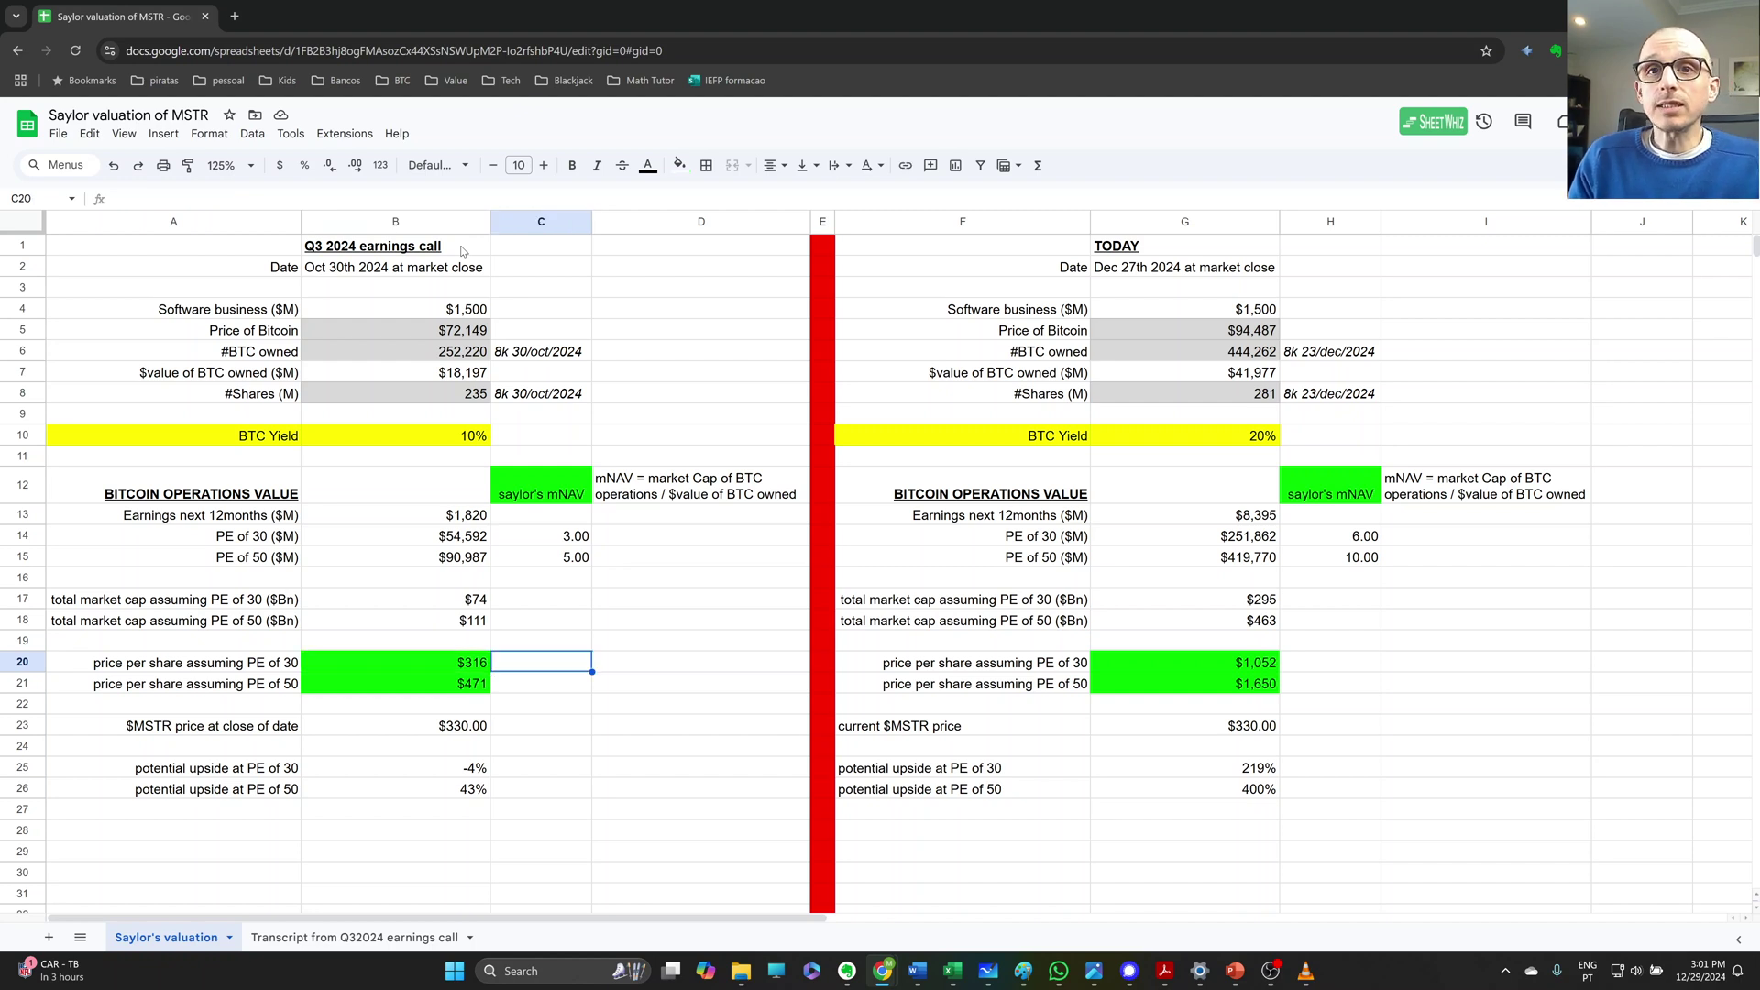
Examine the earnings for the next 12 months in the TODAY model
{"action": "key", "text": "Right"}
{"action": "key", "text": "Right"}
{"action": "key", "text": "Right"}
{"action": "key", "text": "Up"}
{"action": "key", "text": "Up"}
{"action": "key", "text": "Up"}
{"action": "key", "text": "Up"}
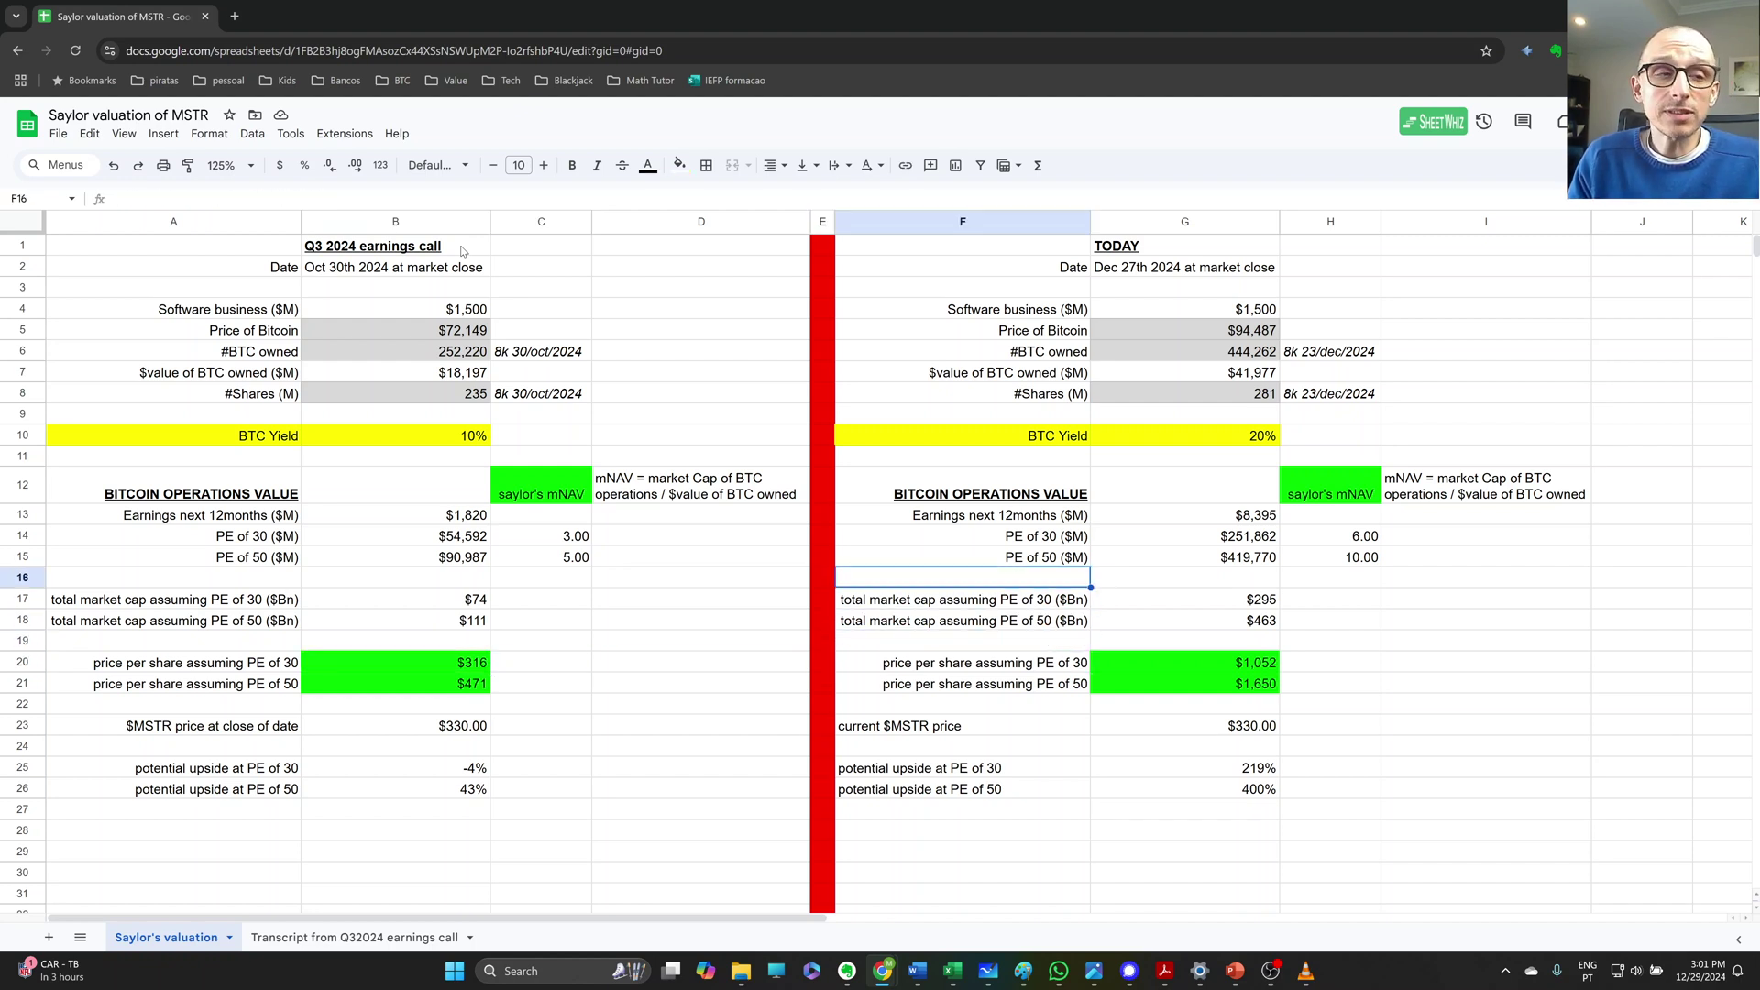
{"action": "key", "text": "Up"}
{"action": "key", "text": "Up"}
{"action": "key", "text": "Up"}
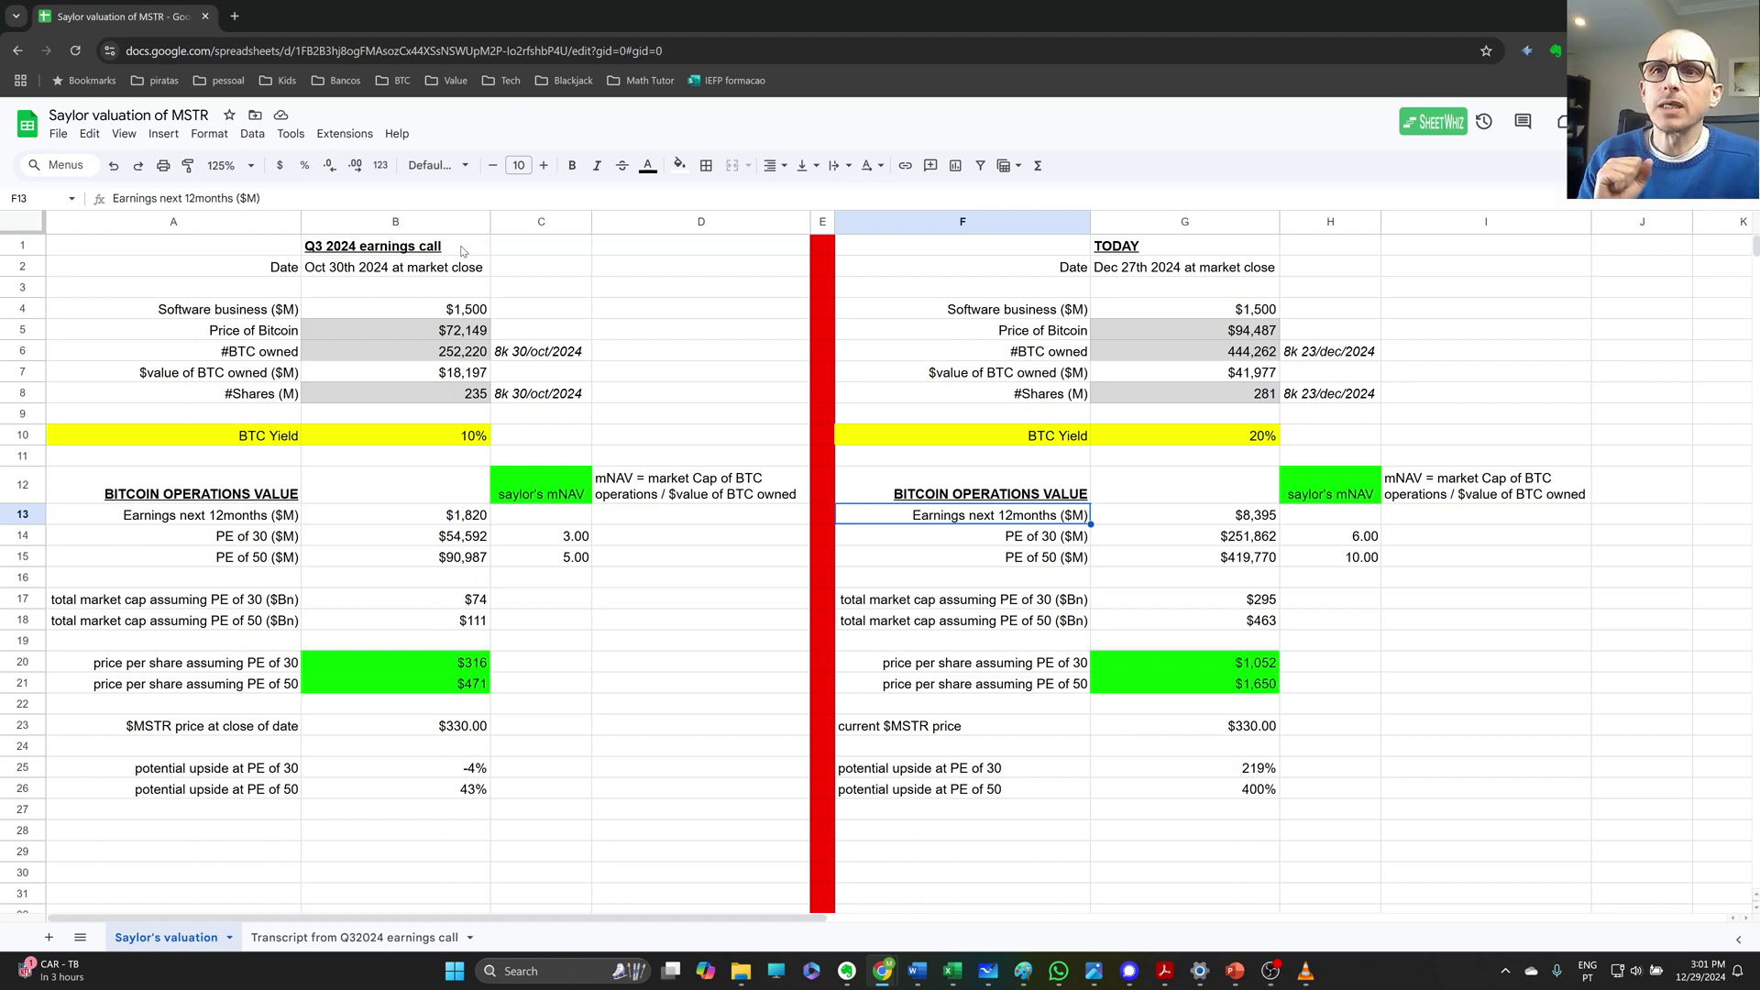
{"action": "key", "text": "Right"}
{"action": "key", "text": "Right"}
{"action": "key", "text": "Left"}
Review the number of BTC owned and the price of Bitcoin in the TODAY model
{"action": "key", "text": "Up"}
{"action": "key", "text": "Up"}
{"action": "key", "text": "Up"}
{"action": "key", "text": "Up"}
{"action": "key", "text": "Up"}
{"action": "key", "text": "Up"}
{"action": "key", "text": "Up"}
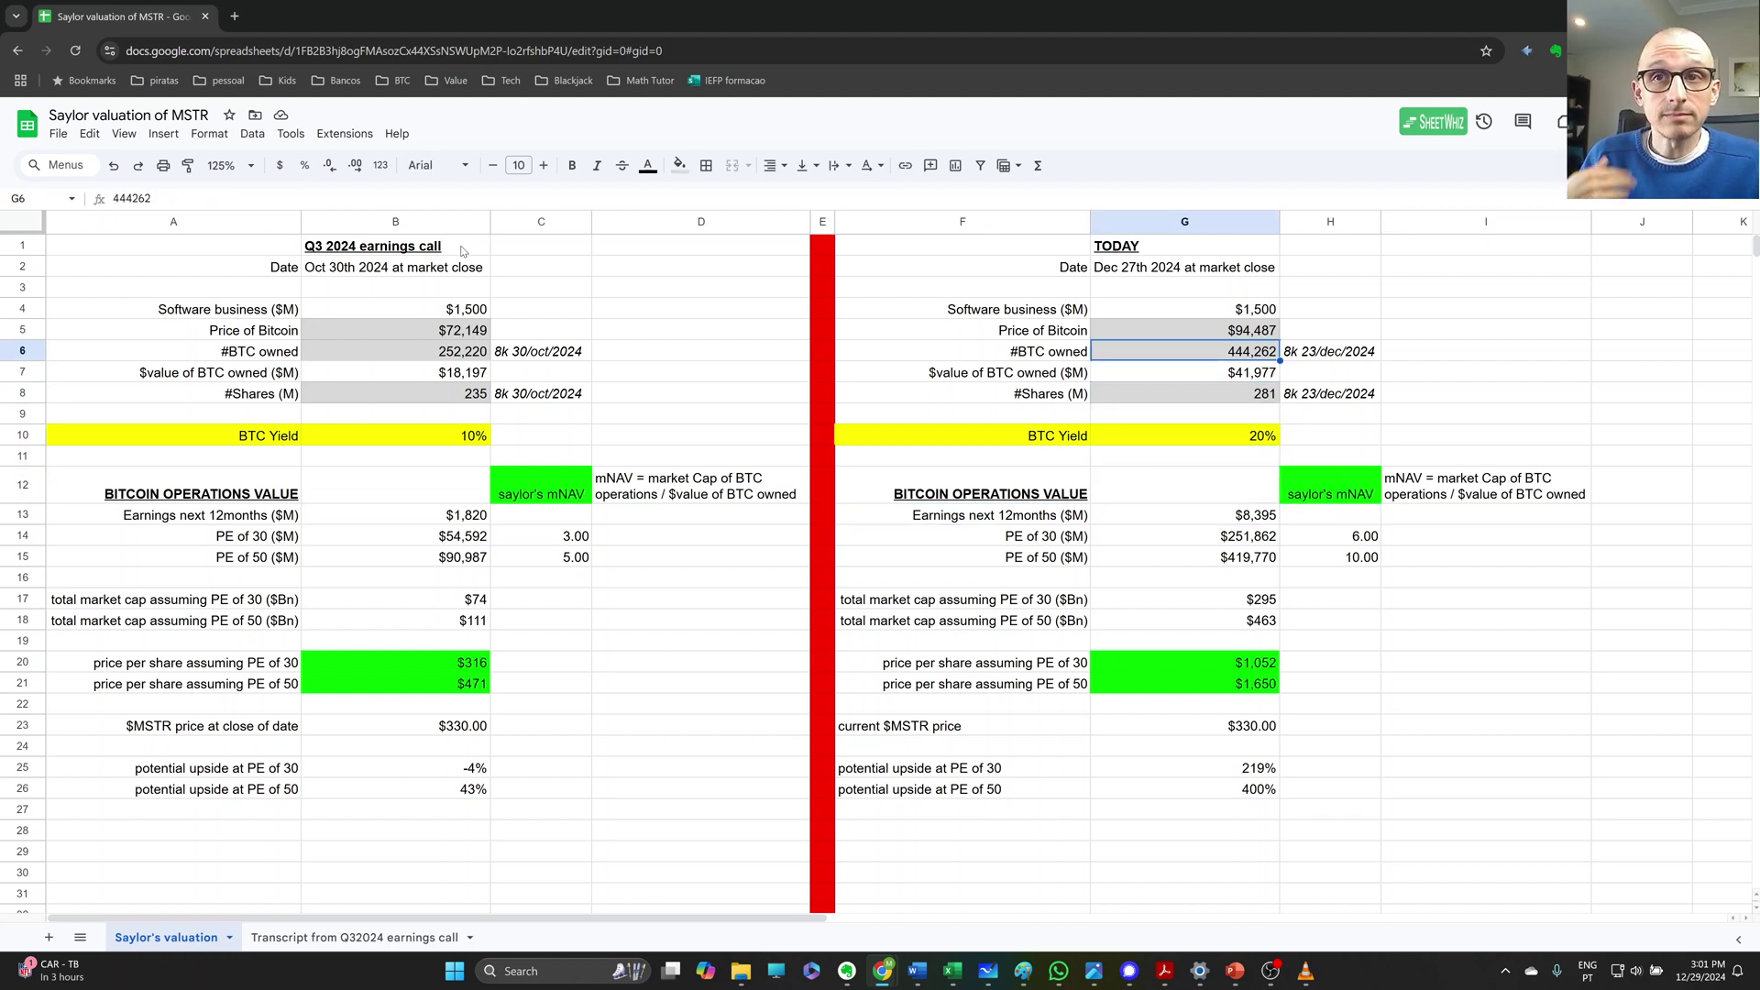
{"action": "key", "text": "Up"}
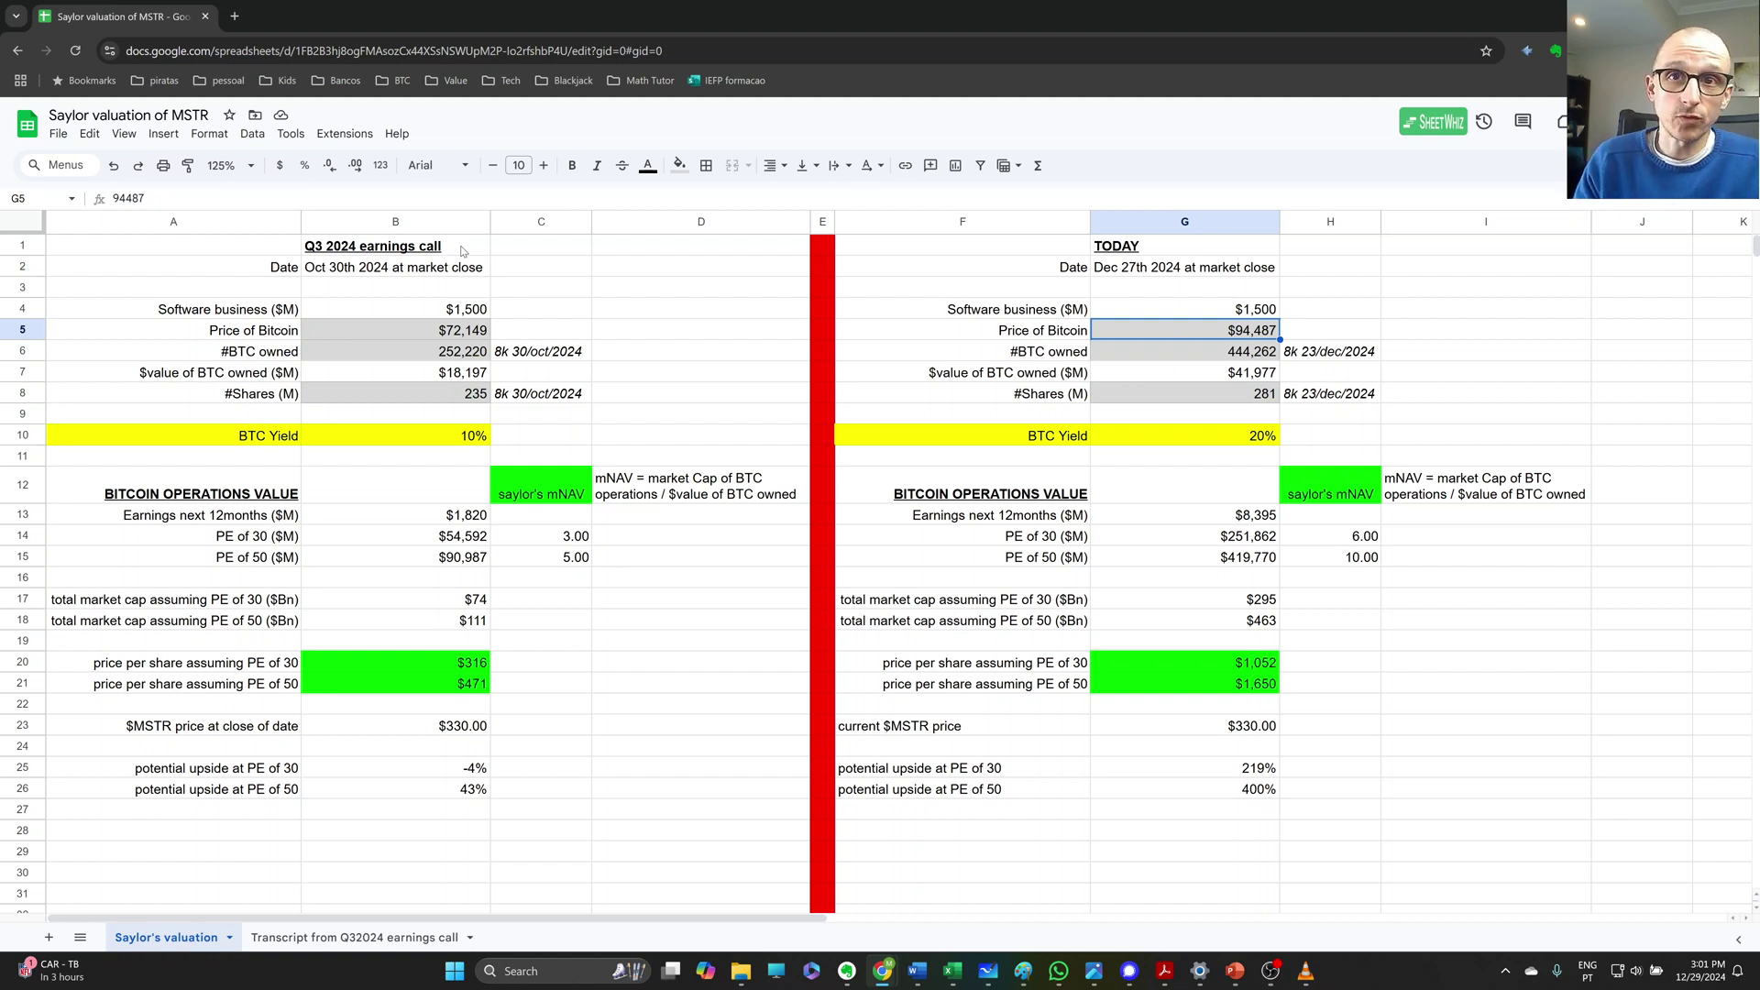
{"action": "key", "text": "Down"}
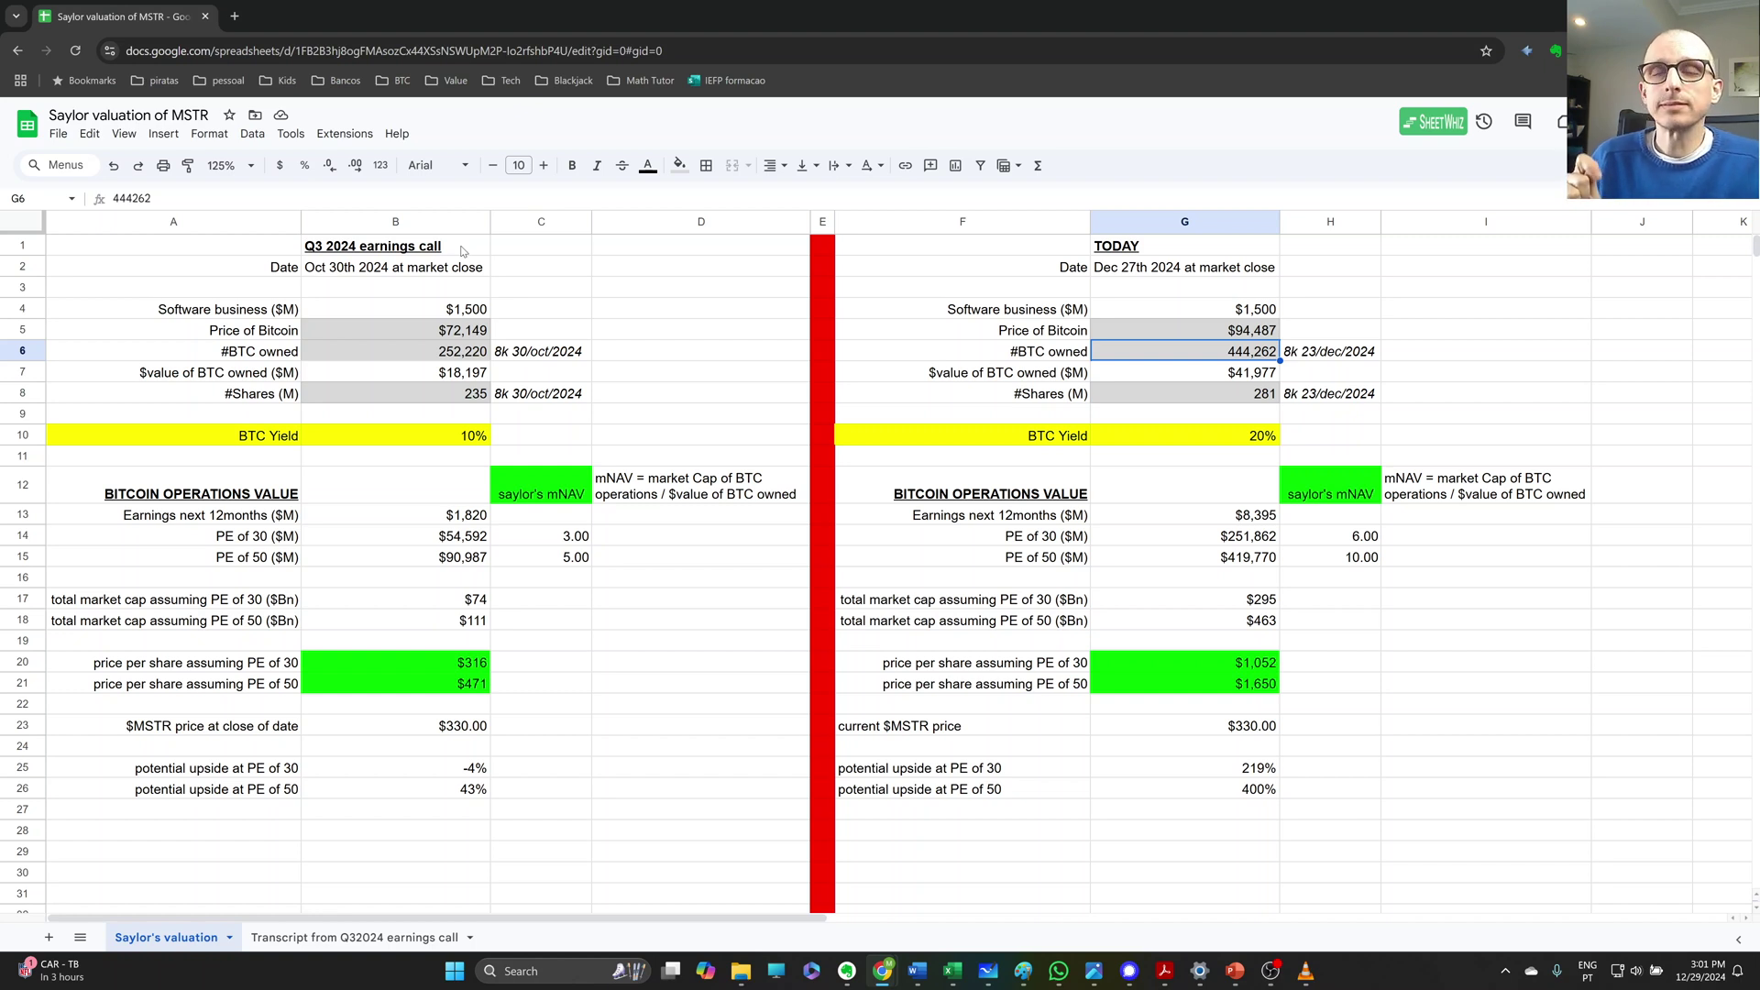
Set the BTC Yield in the TODAY model to 10%
{"action": "key", "text": "Down"}
{"action": "key", "text": "Down"}
{"action": "key", "text": "Down"}
{"action": "key", "text": "Down"}
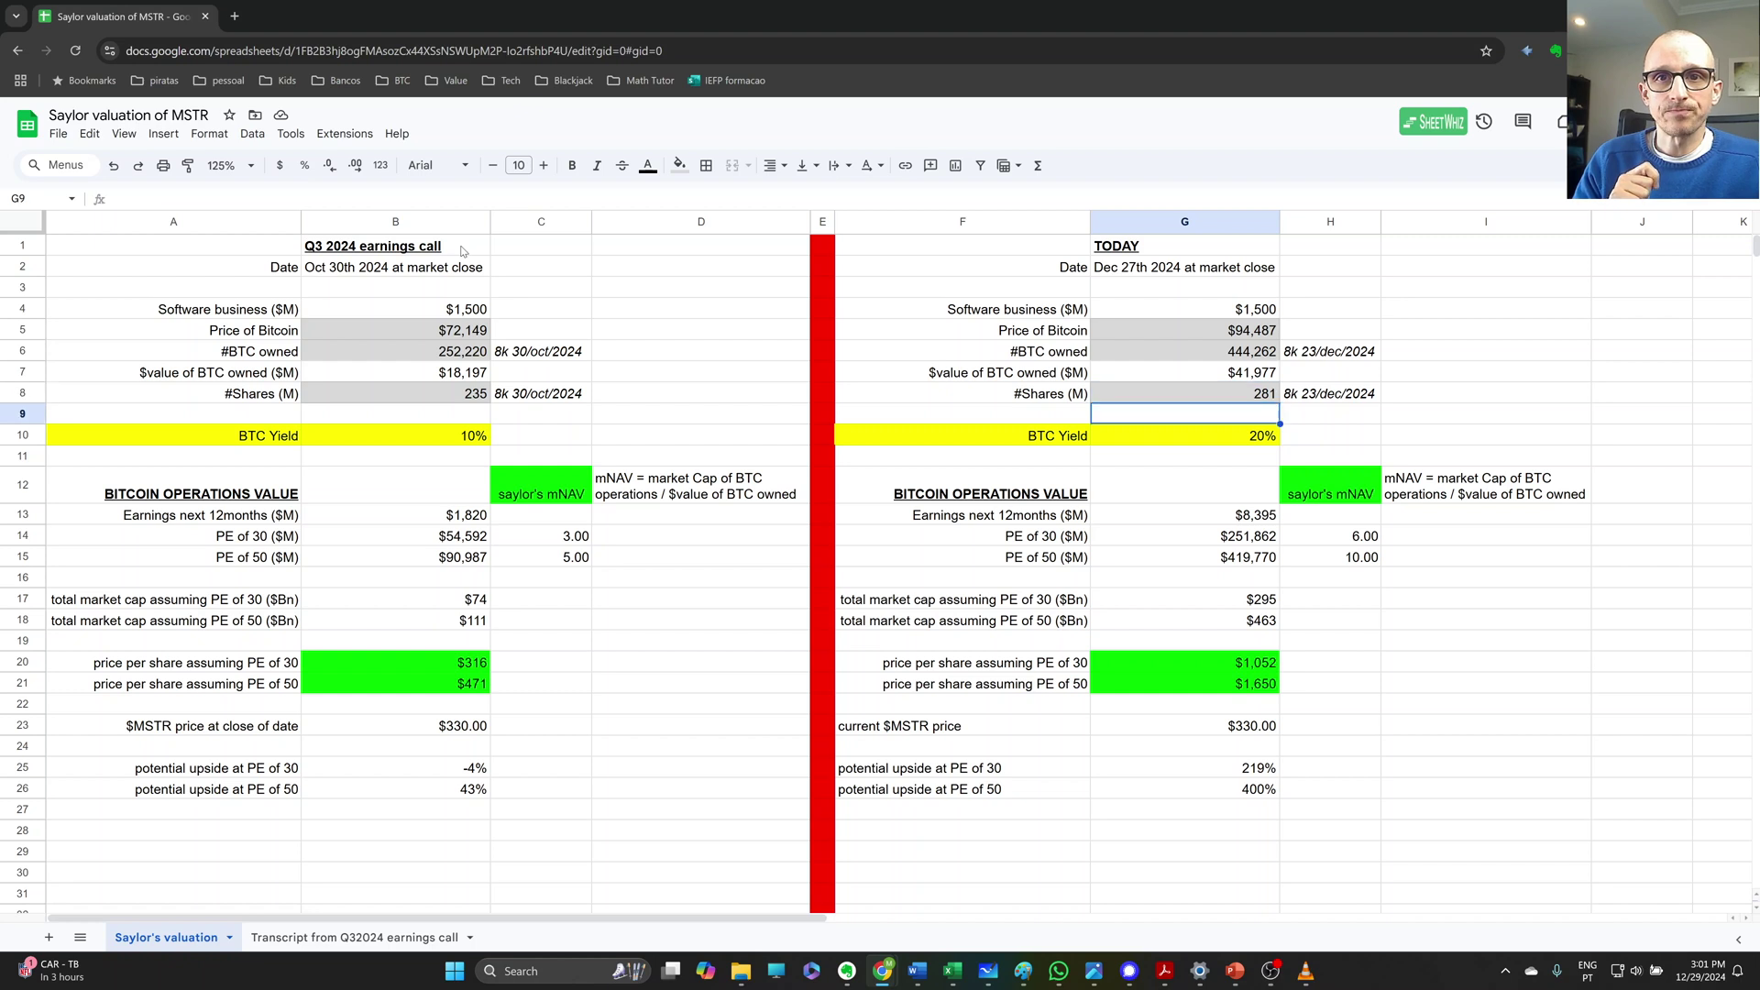
{"action": "type", "text": "10"}
{"action": "key", "text": "Return"}
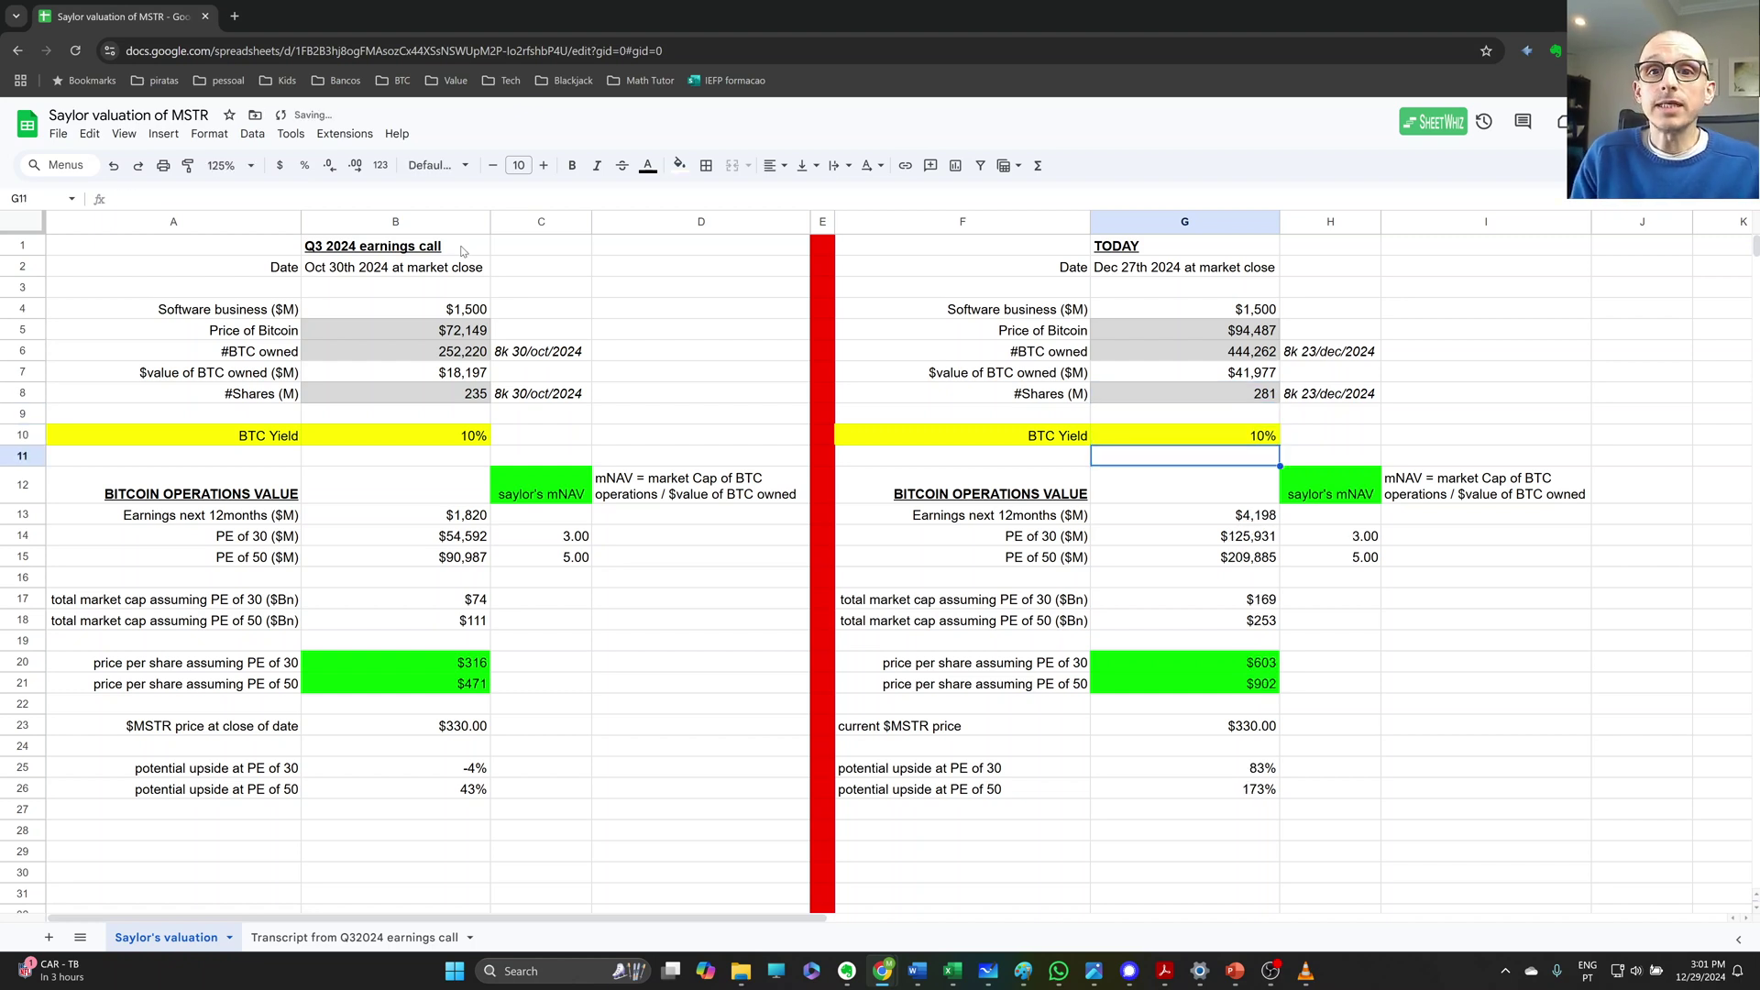
Check the TODAY model's price per share assuming a PE of 30 under the 10% BTC Yield
{"action": "key", "text": "Down"}
{"action": "key", "text": "Down"}
{"action": "key", "text": "Down"}
{"action": "key", "text": "Down"}
{"action": "key", "text": "Down"}
{"action": "key", "text": "Down"}
{"action": "key", "text": "Down"}
{"action": "key", "text": "Down"}
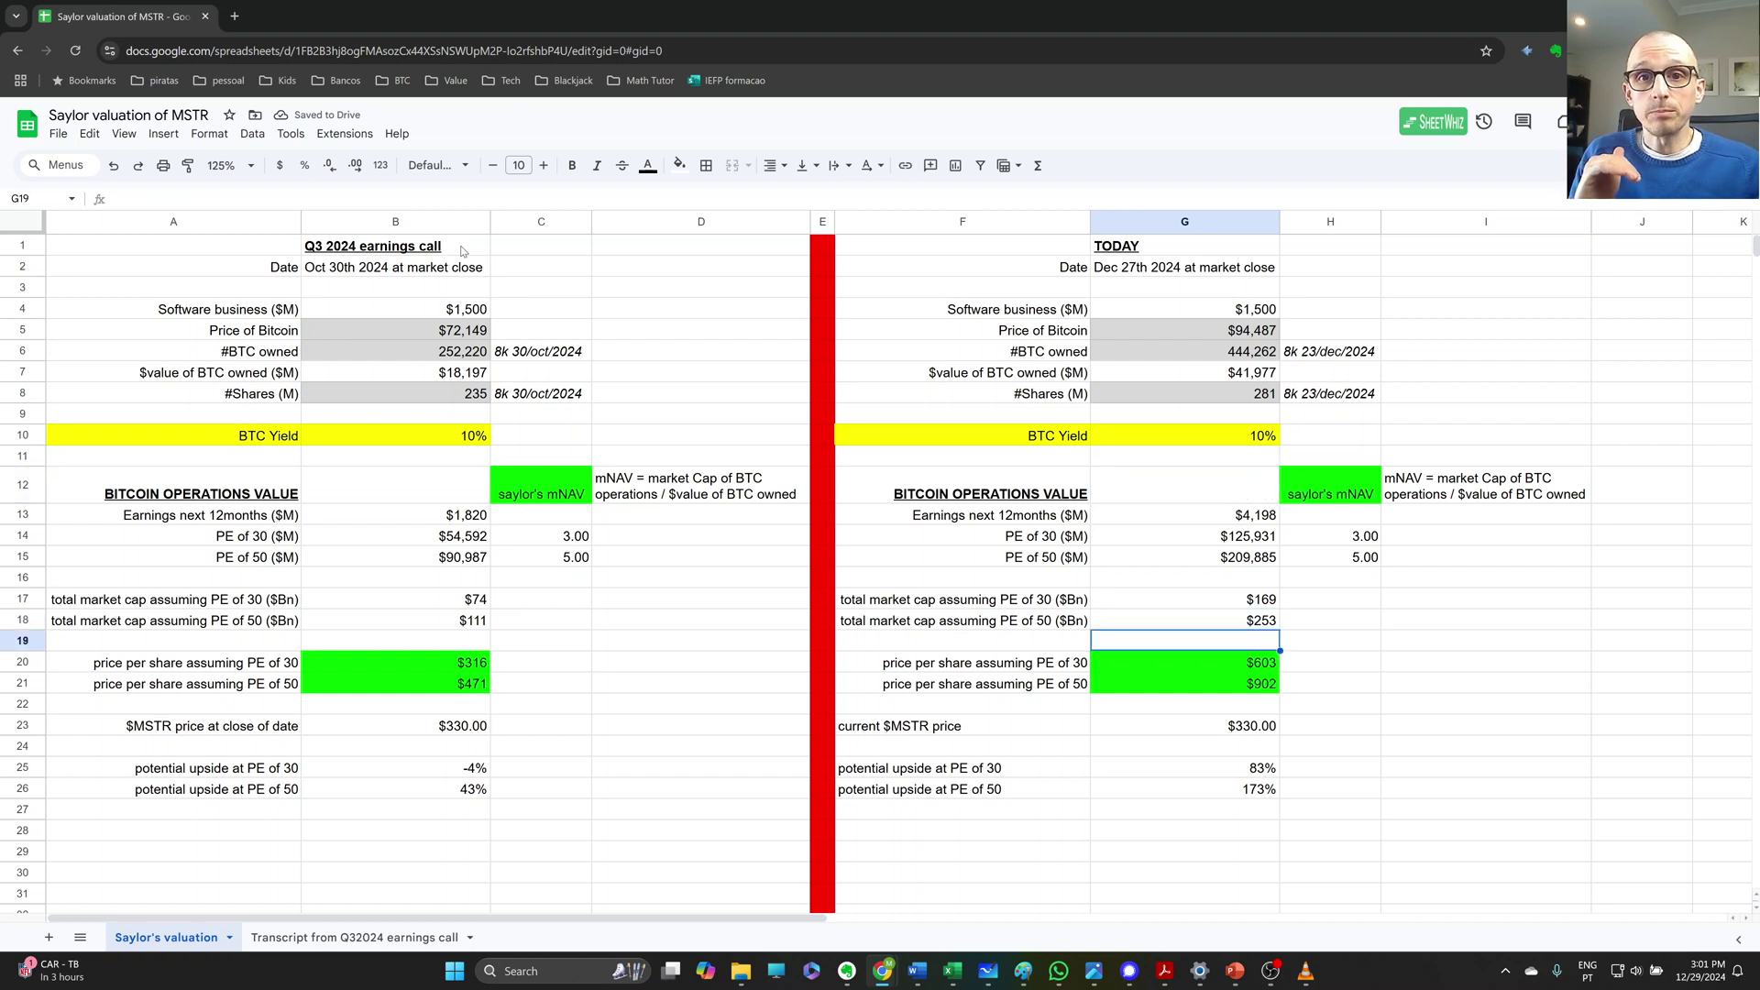
{"action": "key", "text": "Down"}
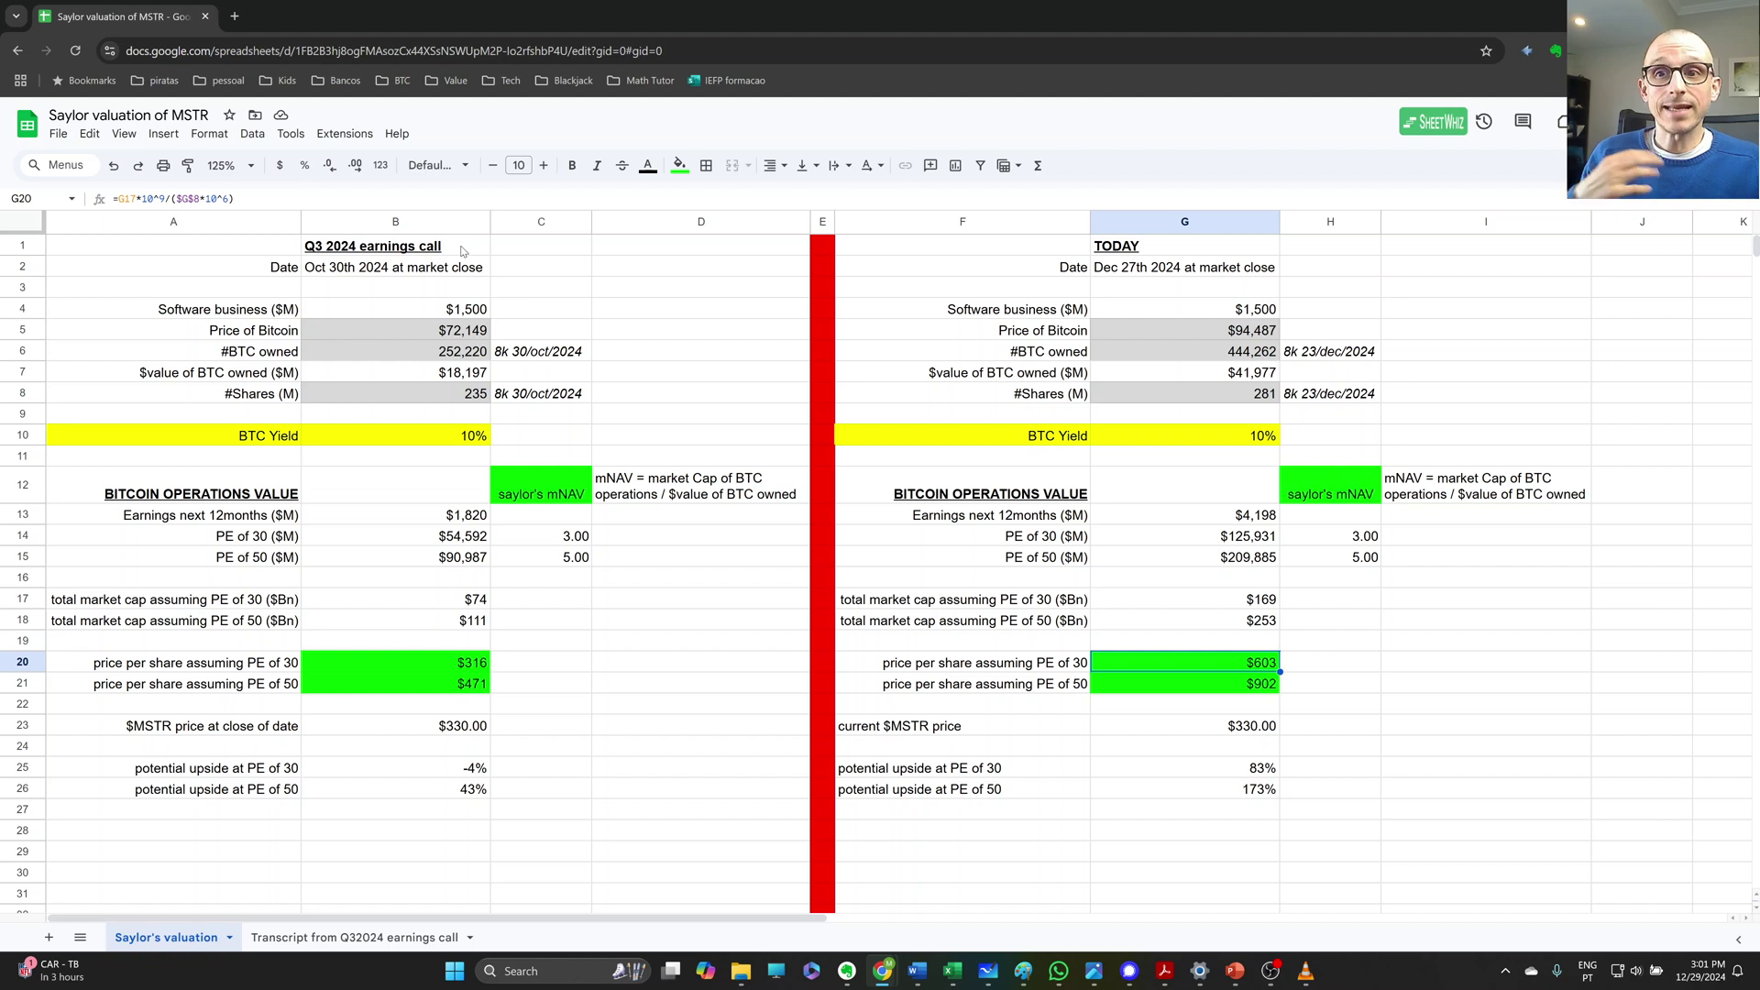
Examine the TODAY model's mNAV multiples for PE of 50 and PE of 30
{"action": "key", "text": "Up"}
{"action": "key", "text": "Up"}
{"action": "key", "text": "Up"}
{"action": "key", "text": "Up"}
{"action": "key", "text": "Up"}
{"action": "key", "text": "Right"}
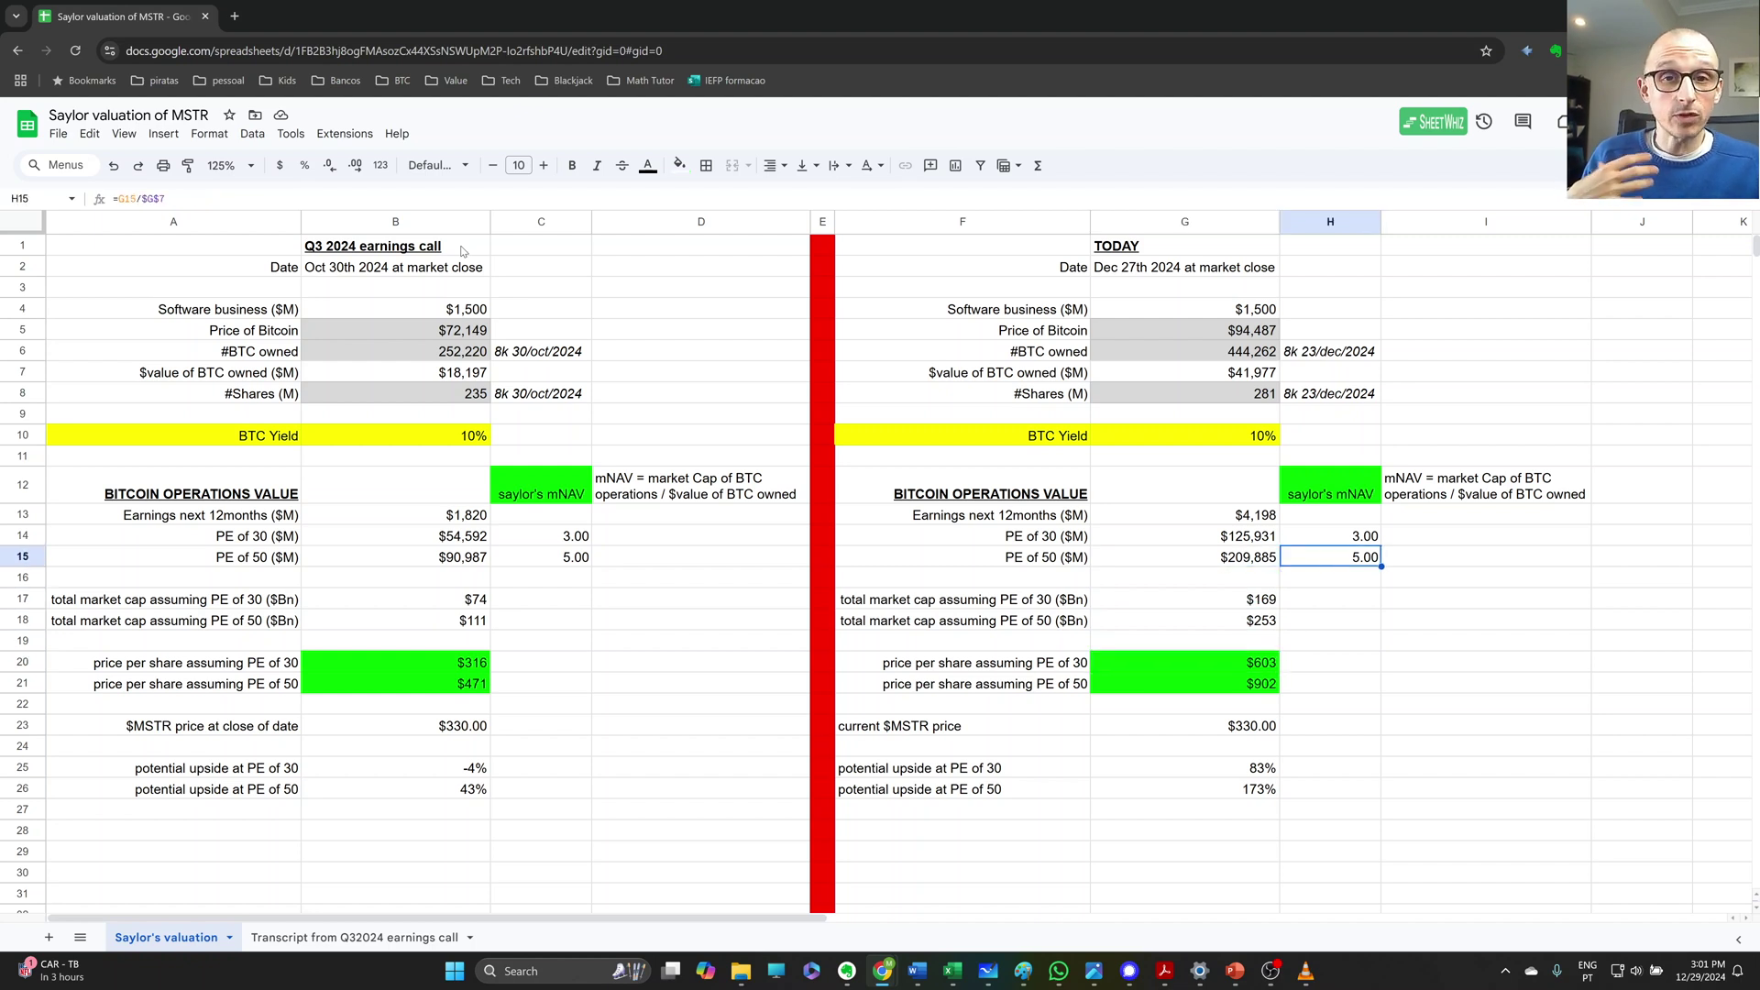
{"action": "key", "text": "Up"}
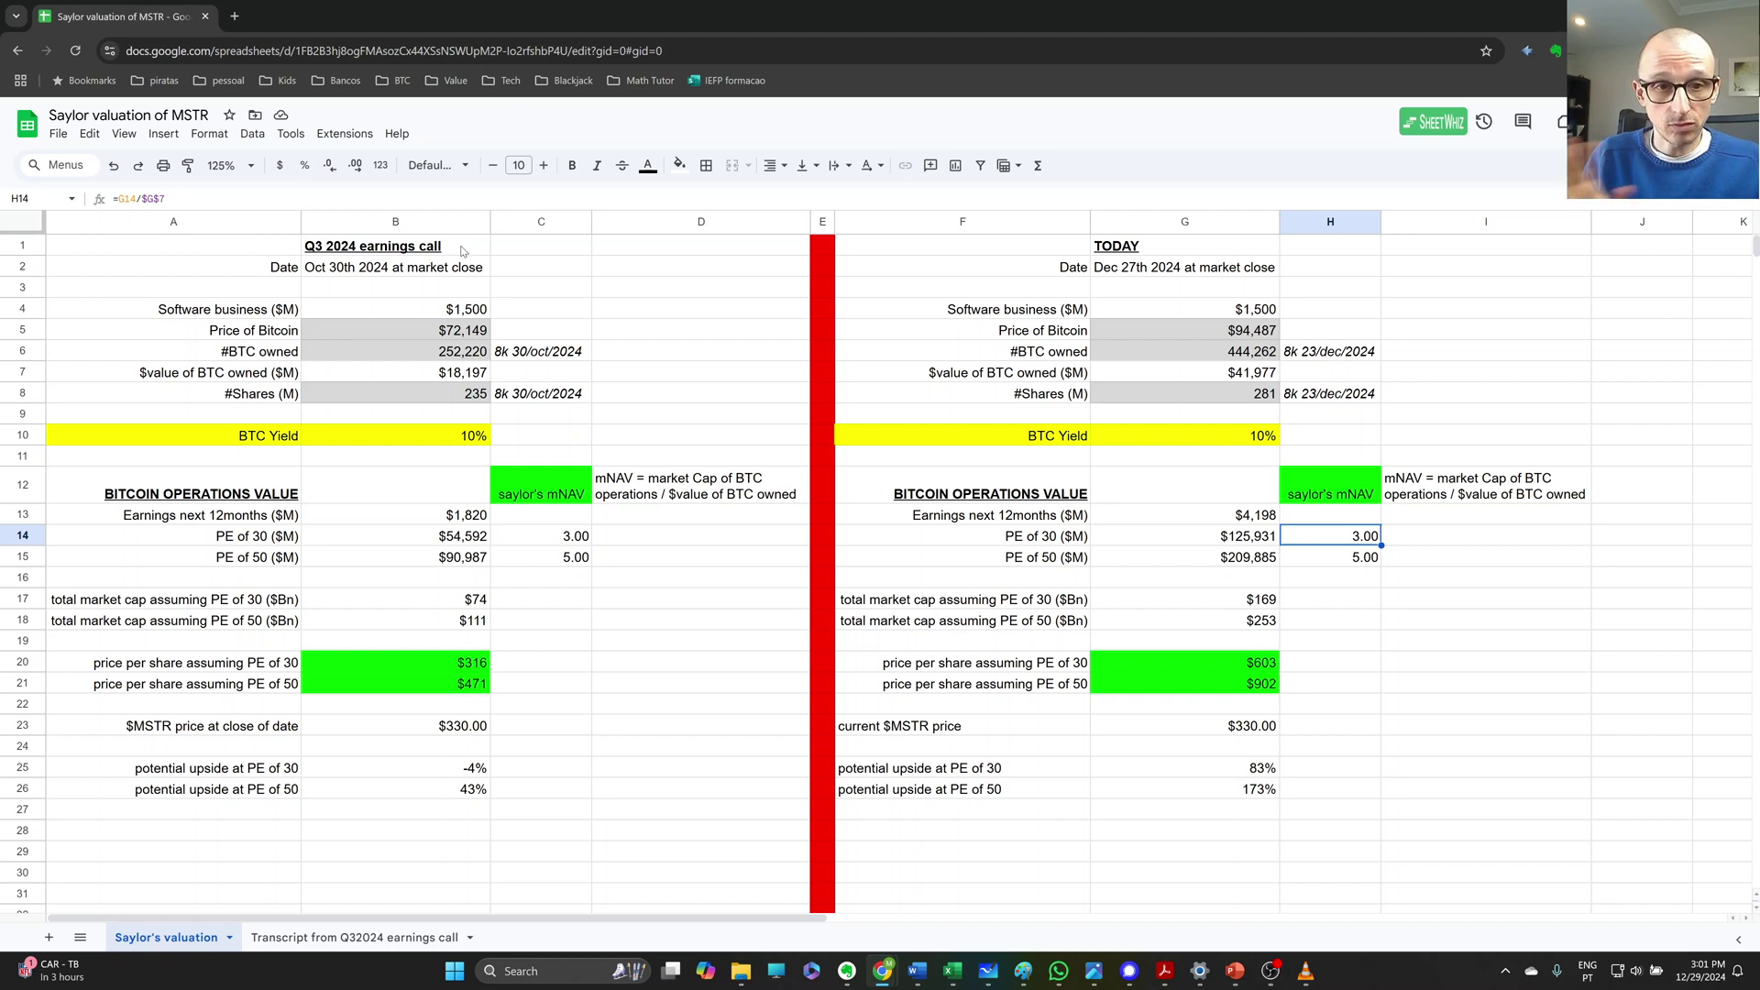
Set the BTC Yield in the TODAY model to 20%
{"action": "key", "text": "Left"}
{"action": "key", "text": "Up"}
{"action": "key", "text": "Up"}
{"action": "key", "text": "Up"}
{"action": "key", "text": "Up"}
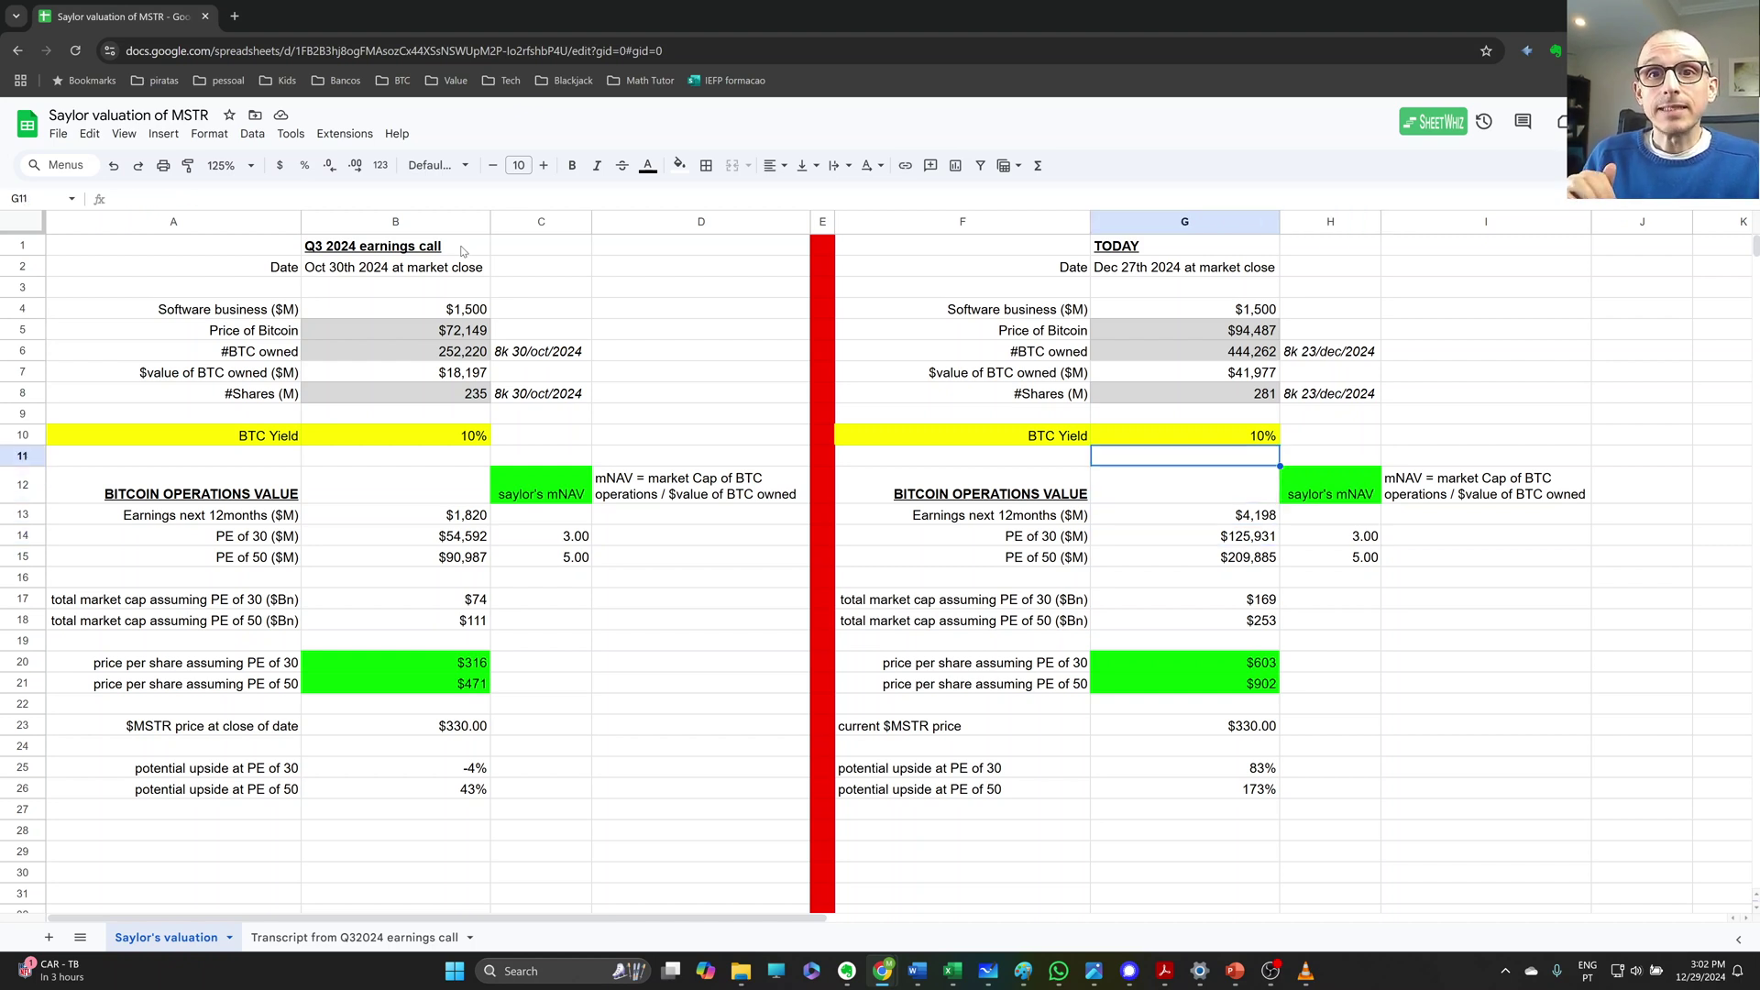
{"action": "type", "text": "20"}
{"action": "key", "text": "Return"}
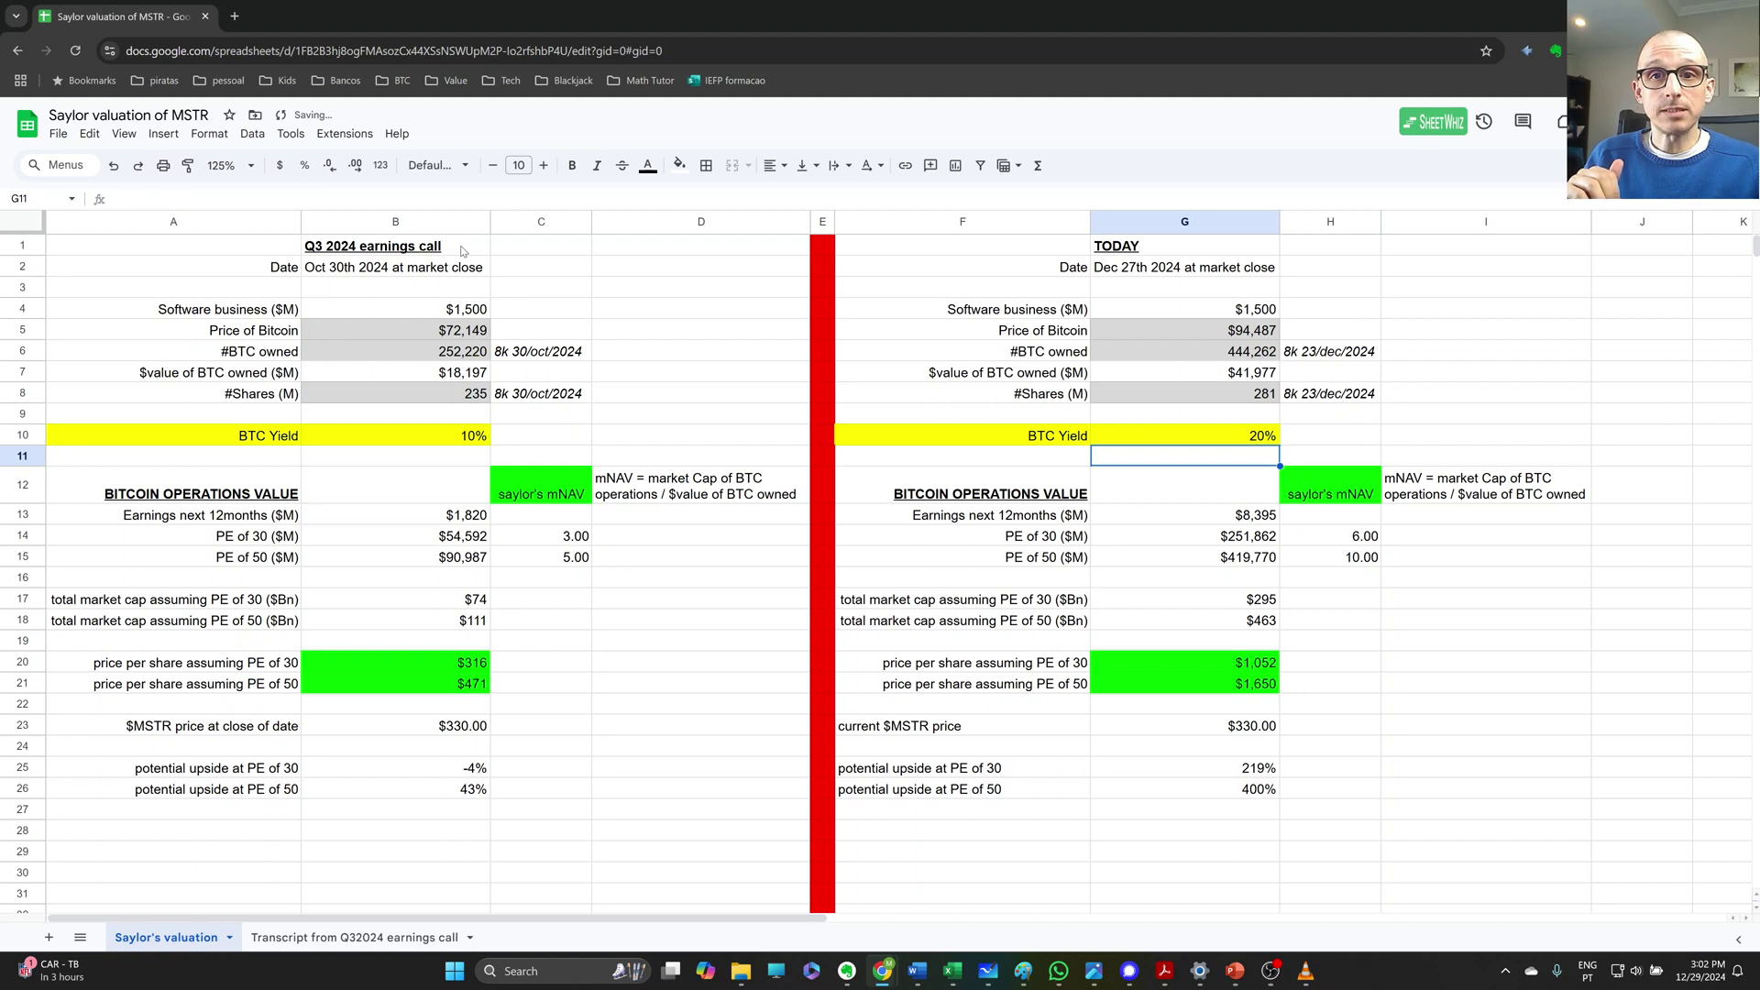
Review the TODAY model's total market cap and price per share for both PE assumptions under the 20% BTC Yield
{"action": "key", "text": "Down"}
{"action": "key", "text": "Down"}
{"action": "key", "text": "Down"}
{"action": "key", "text": "Down"}
{"action": "key", "text": "Down"}
{"action": "key", "text": "Down"}
{"action": "key", "text": "Down"}
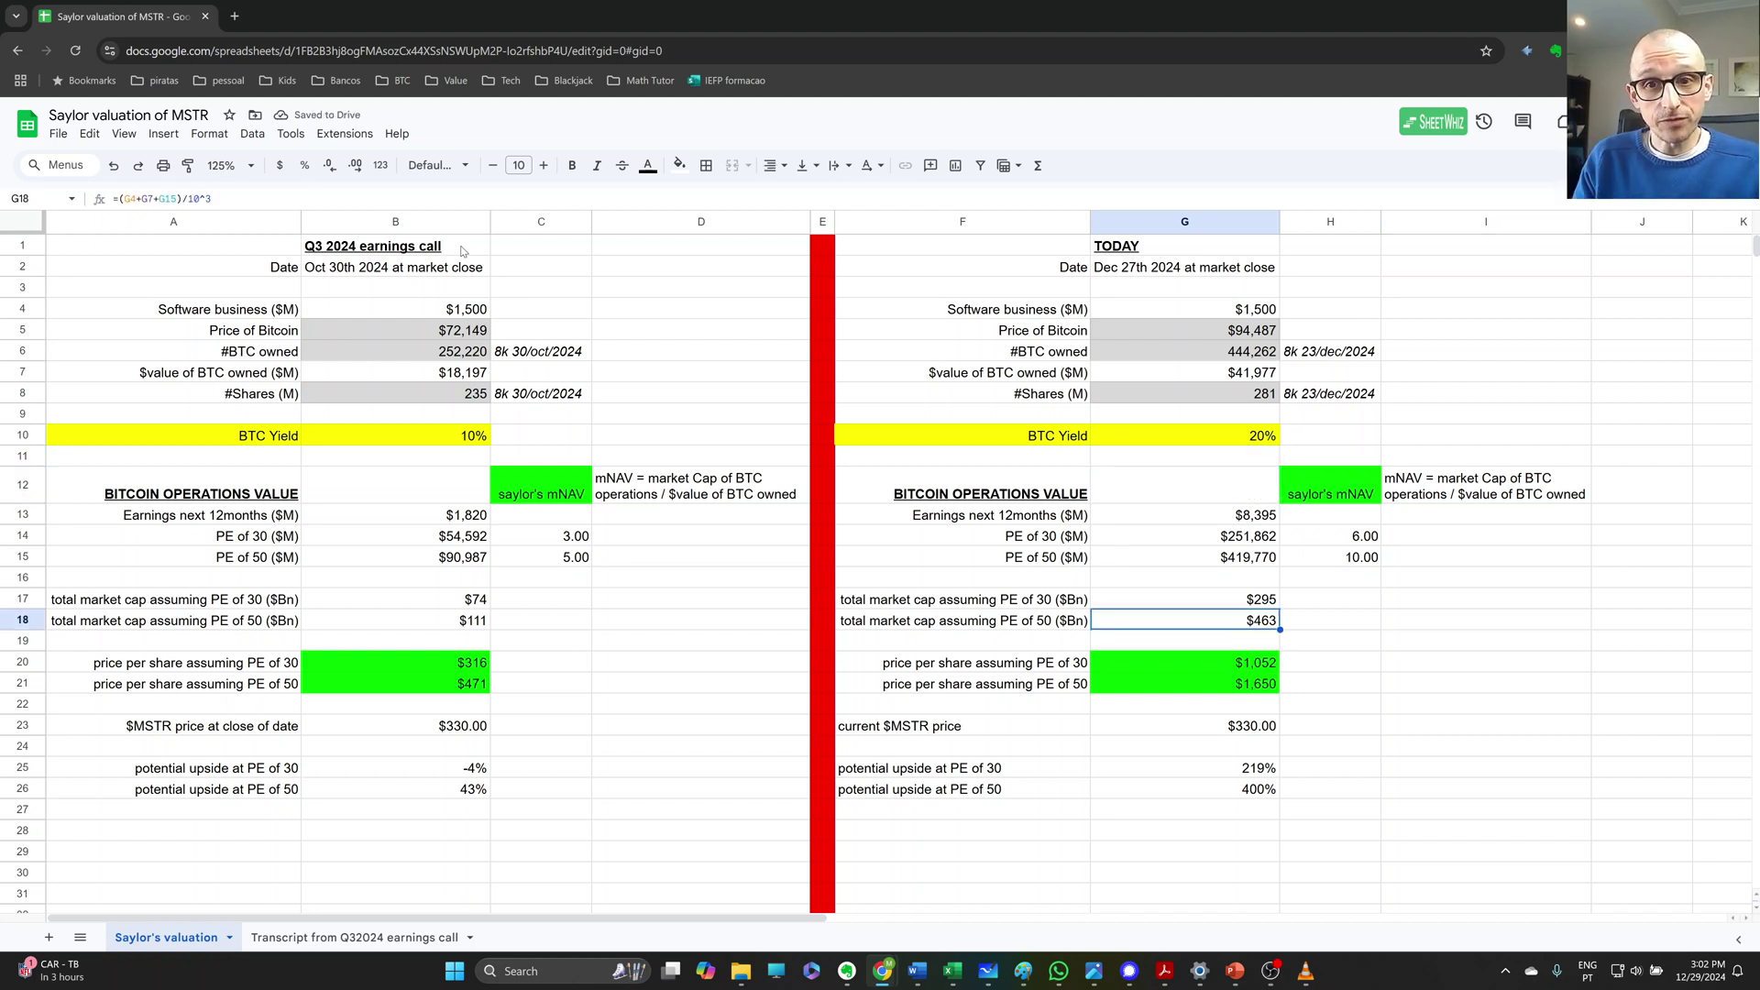
{"action": "key", "text": "Down"}
{"action": "key", "text": "Down"}
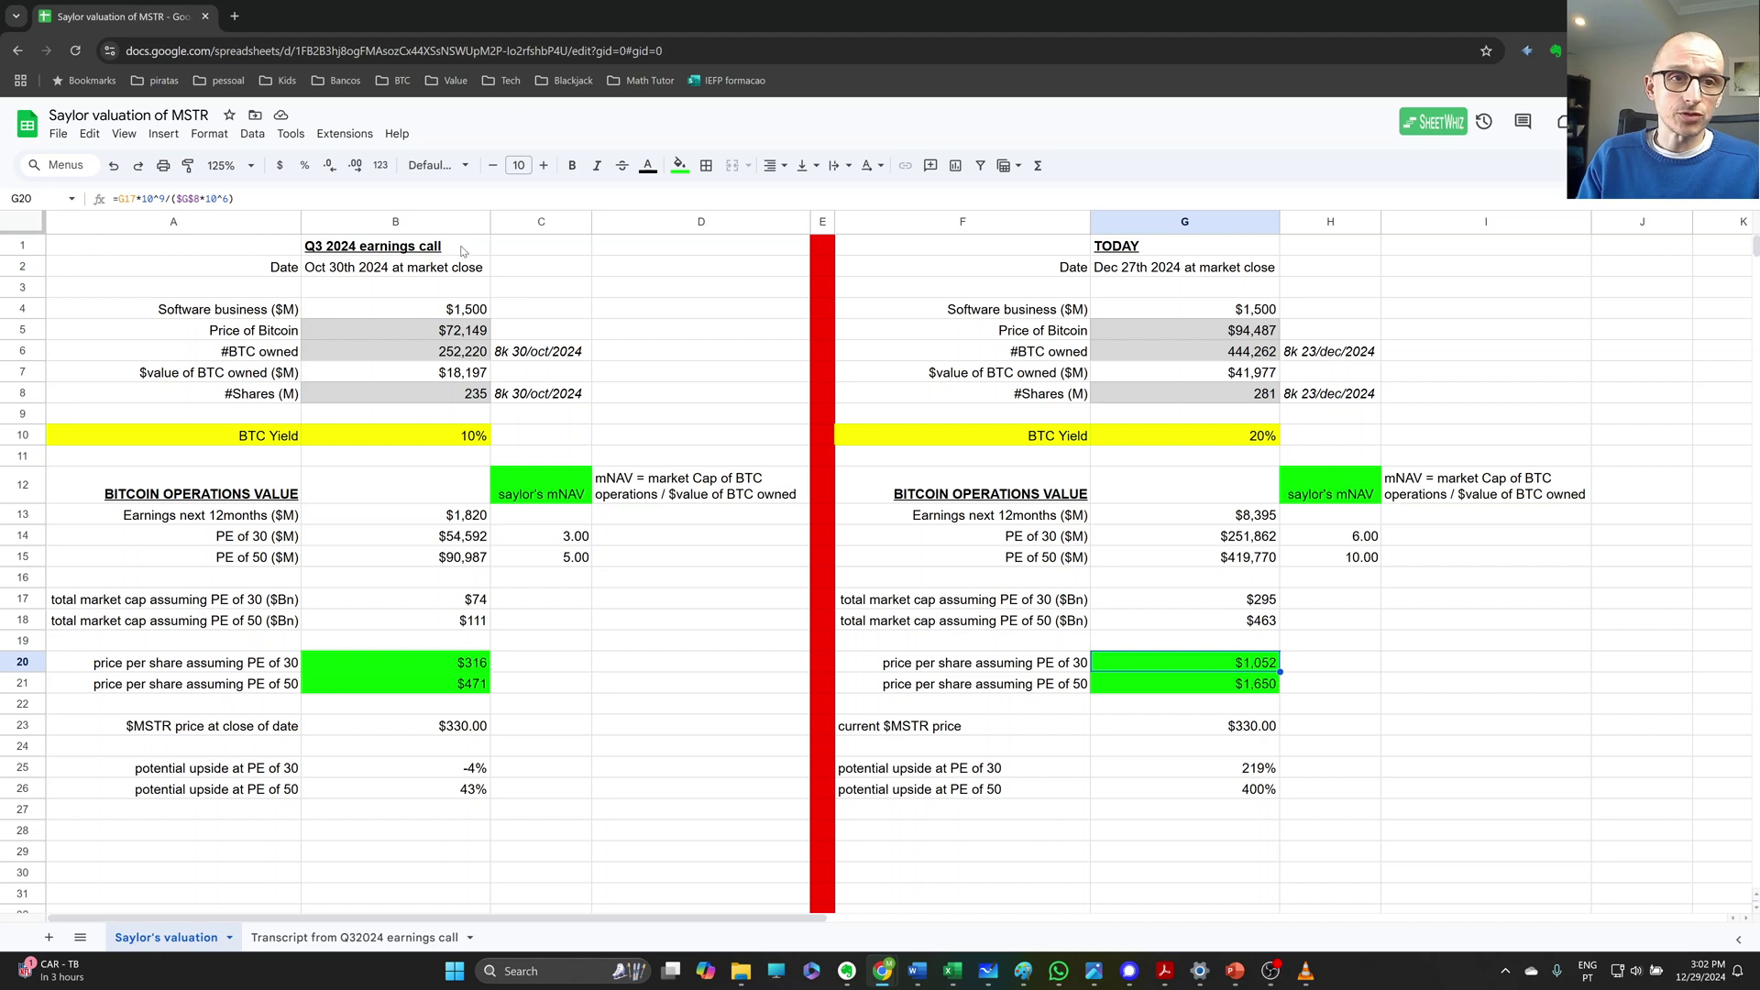
{"action": "key", "text": "Down"}
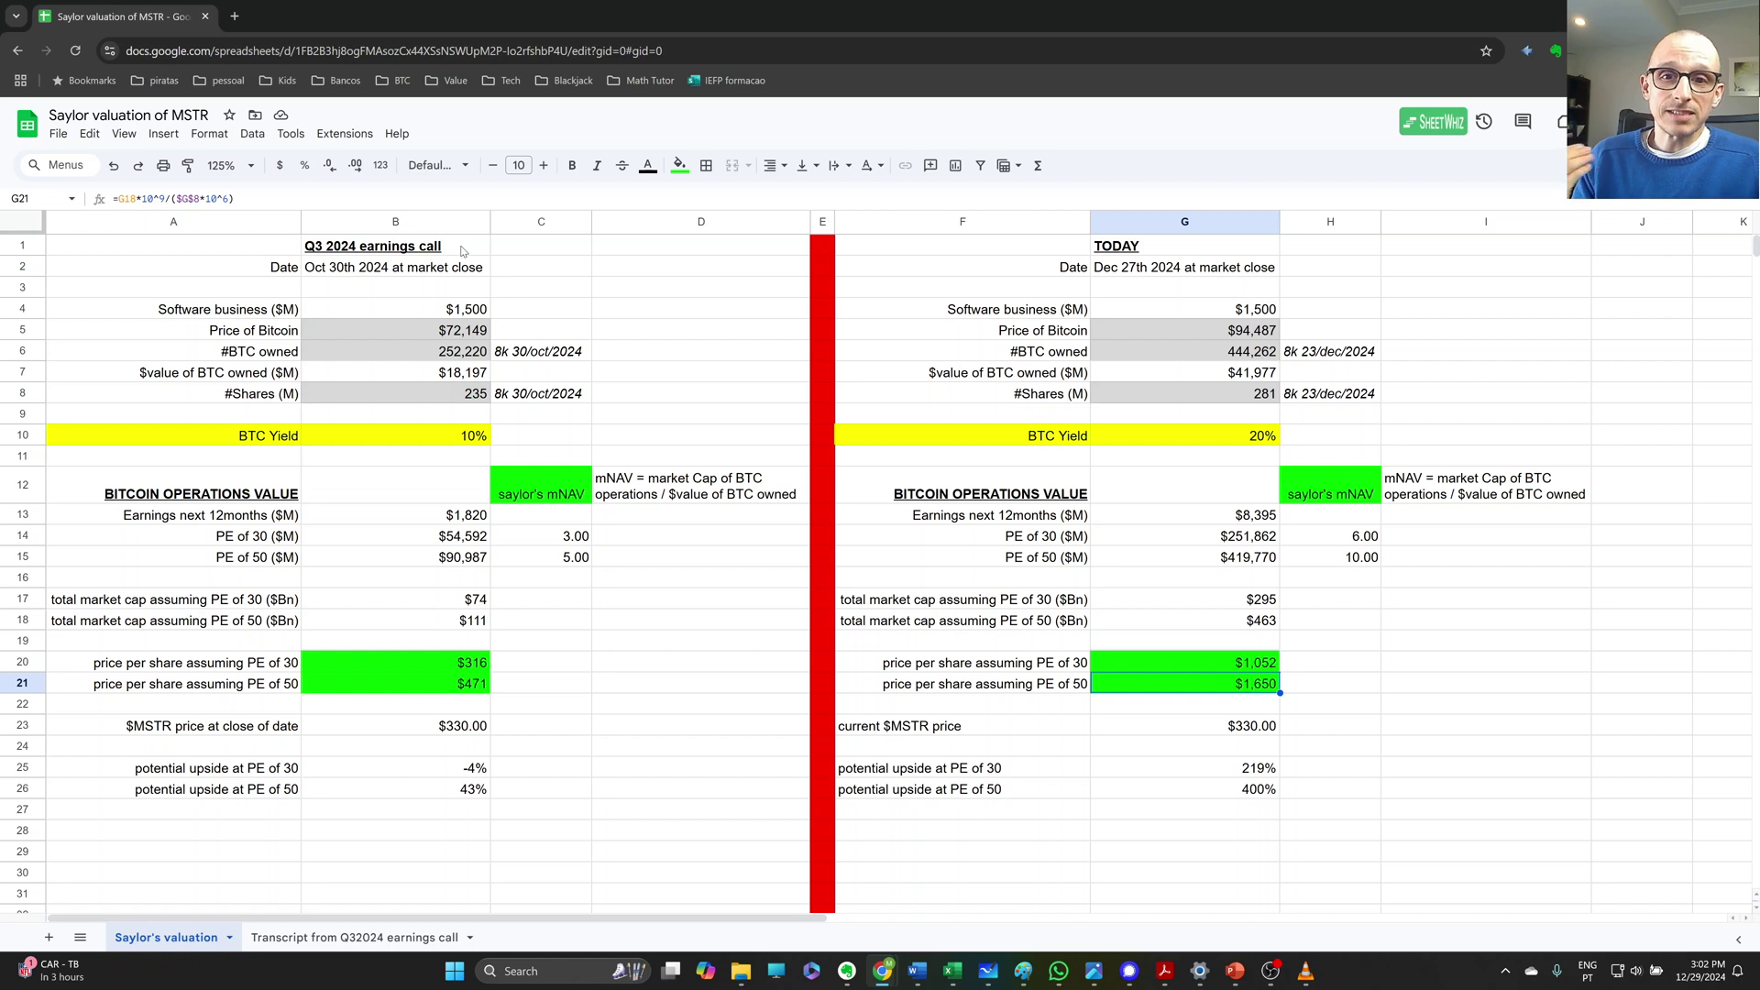
Check the current $MSTR price and the potential upside at a PE of 30 in the TODAY model
{"action": "key", "text": "Down"}
{"action": "key", "text": "Down"}
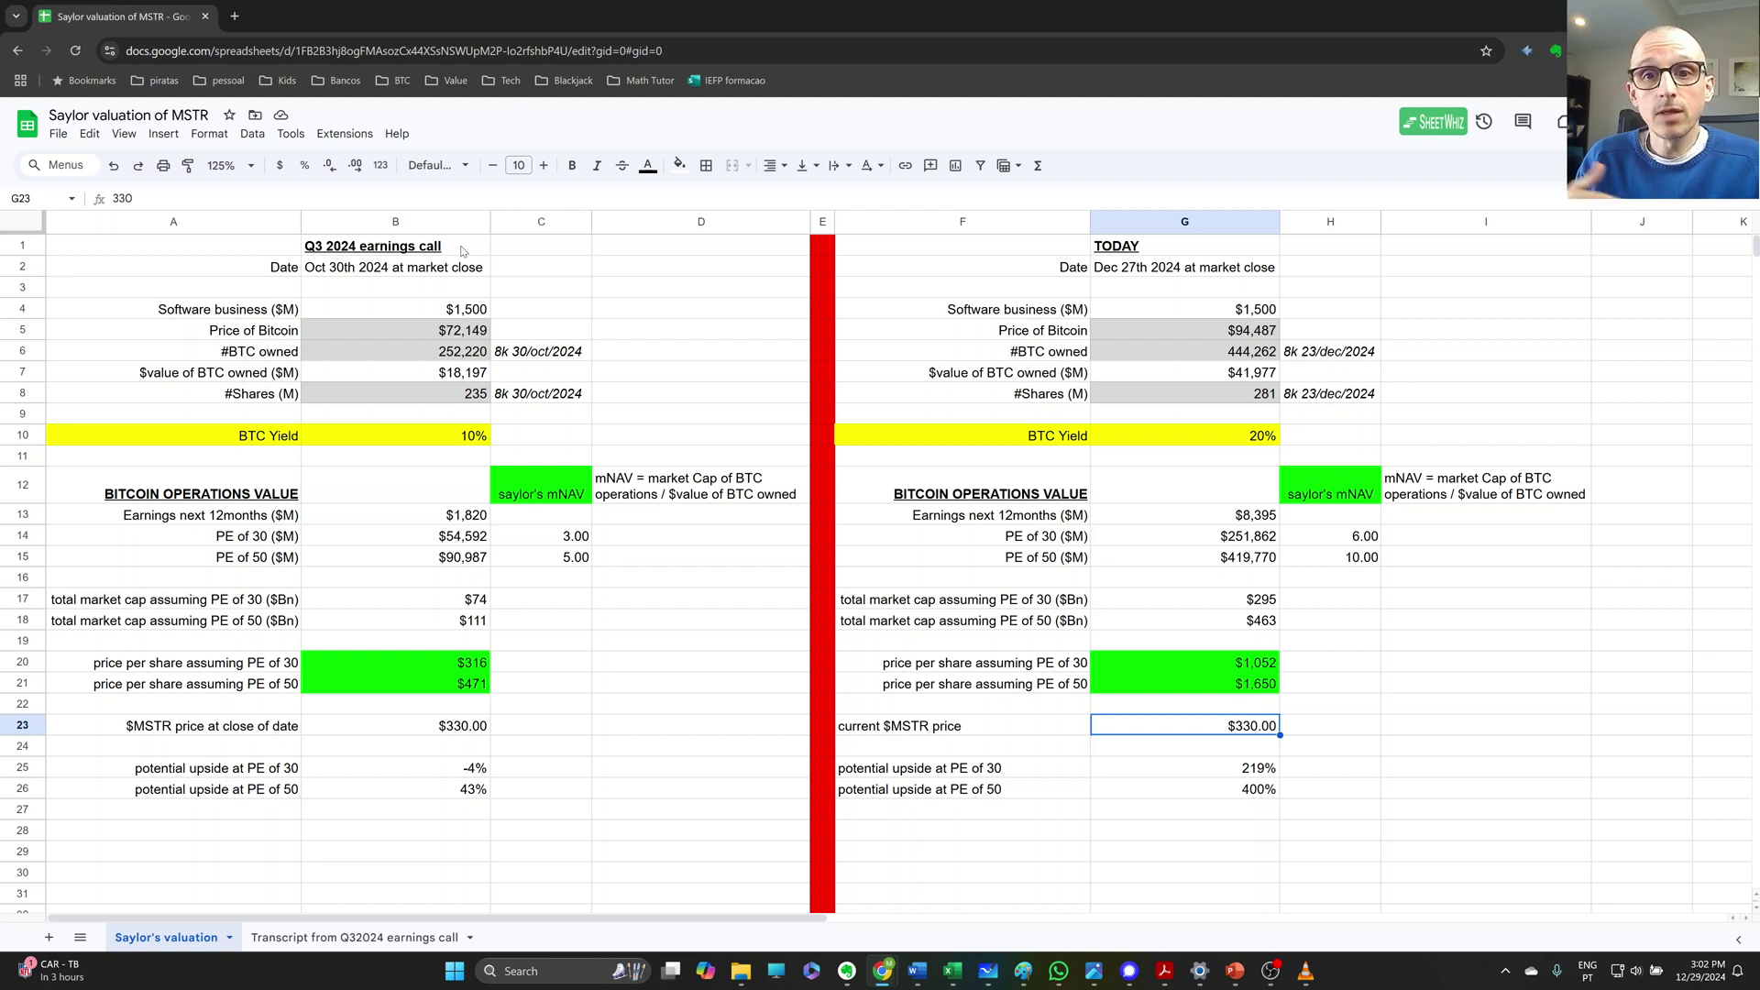
{"action": "key", "text": "Down"}
{"action": "key", "text": "Down"}
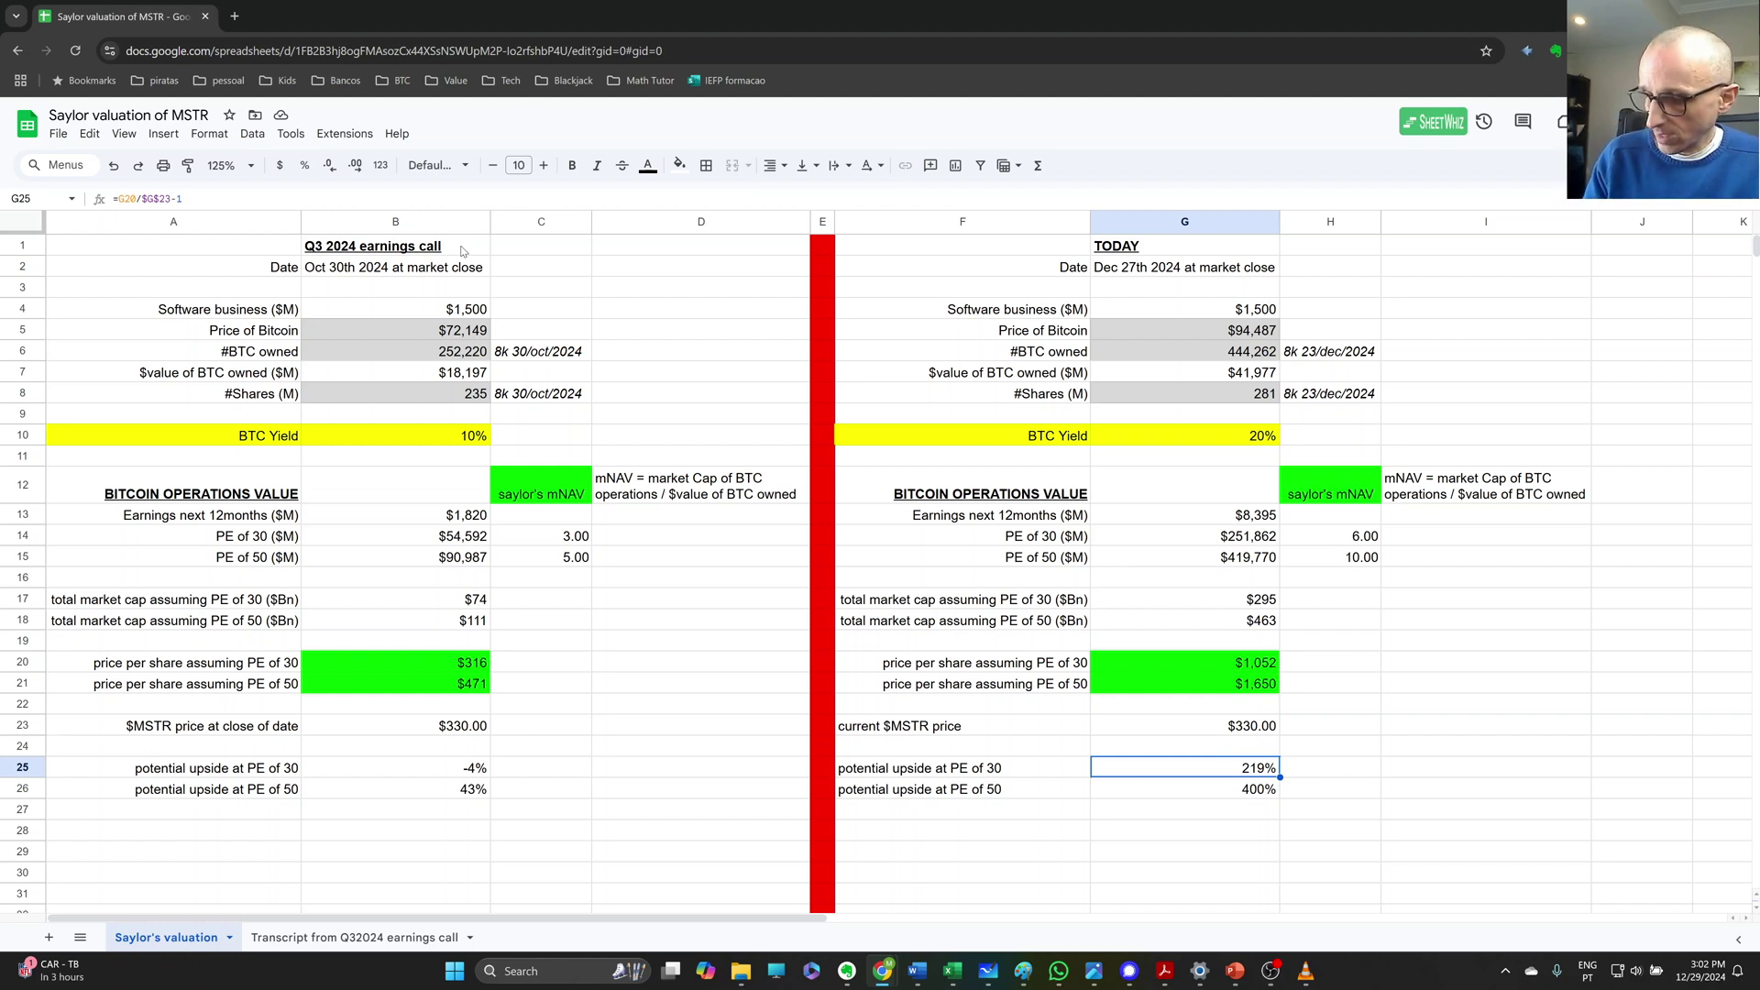
Switch to the PowerPoint presentation and show the "Help and model improvements" slide
{"action": "key", "text": "alt+Tab"}
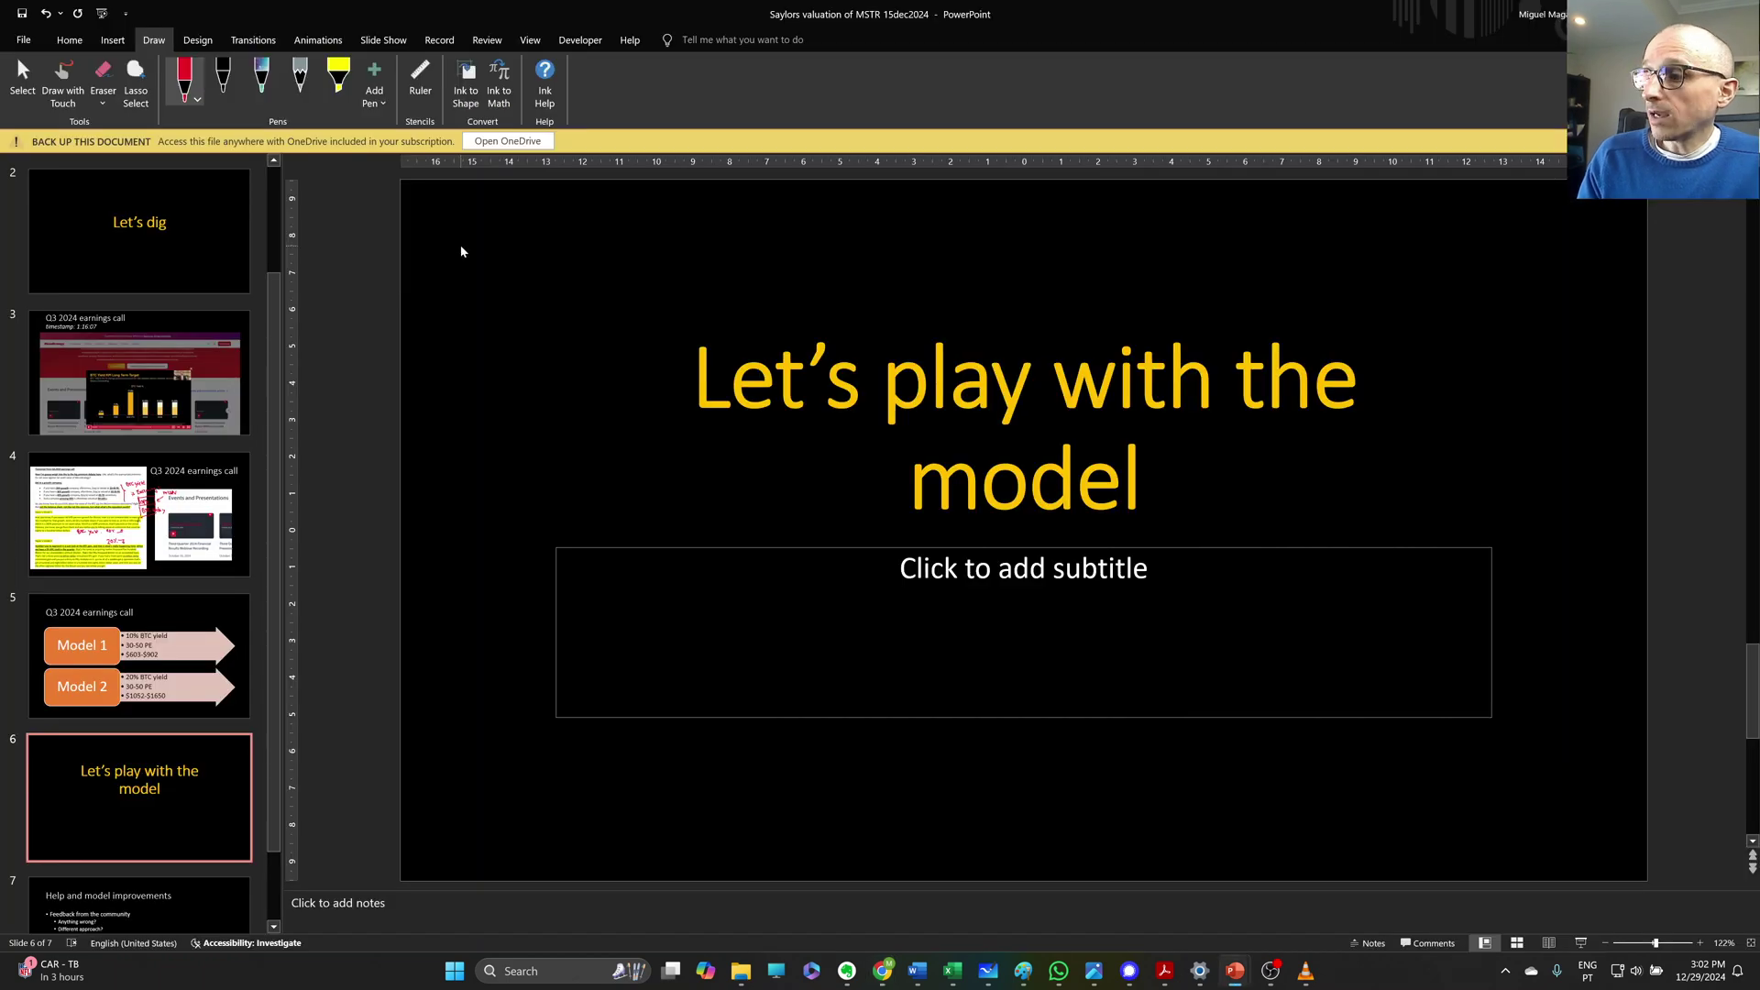
{"action": "key", "text": "Page_Down"}
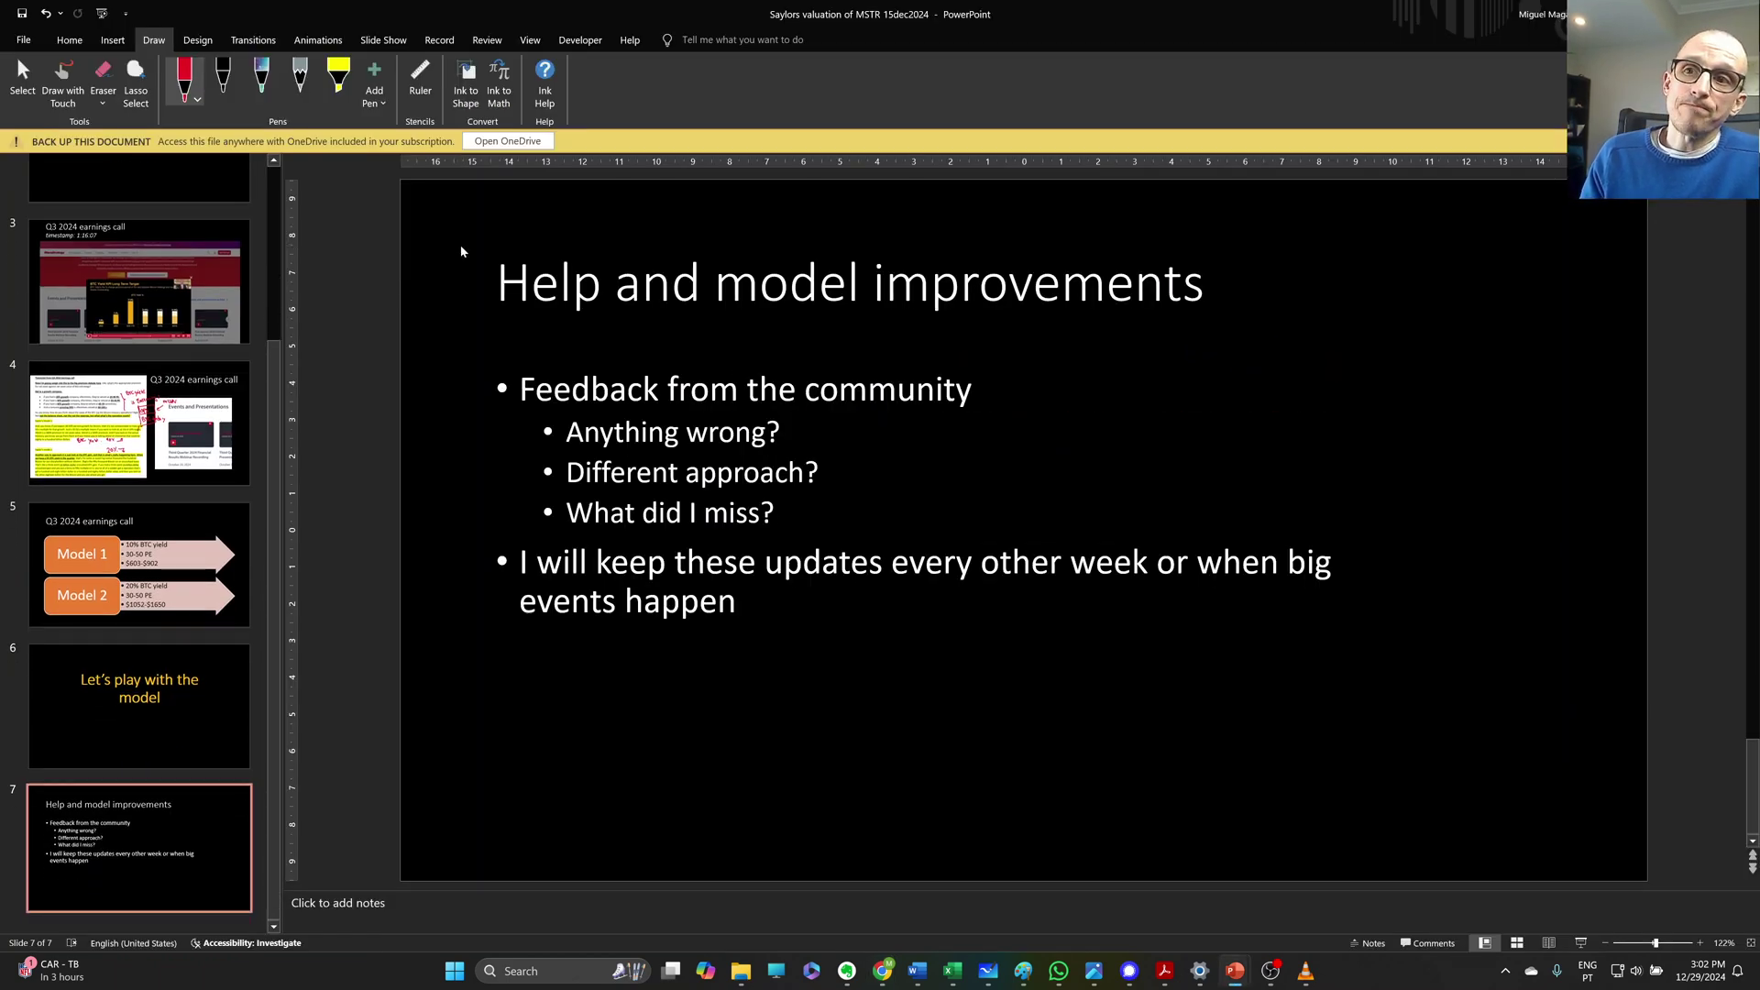